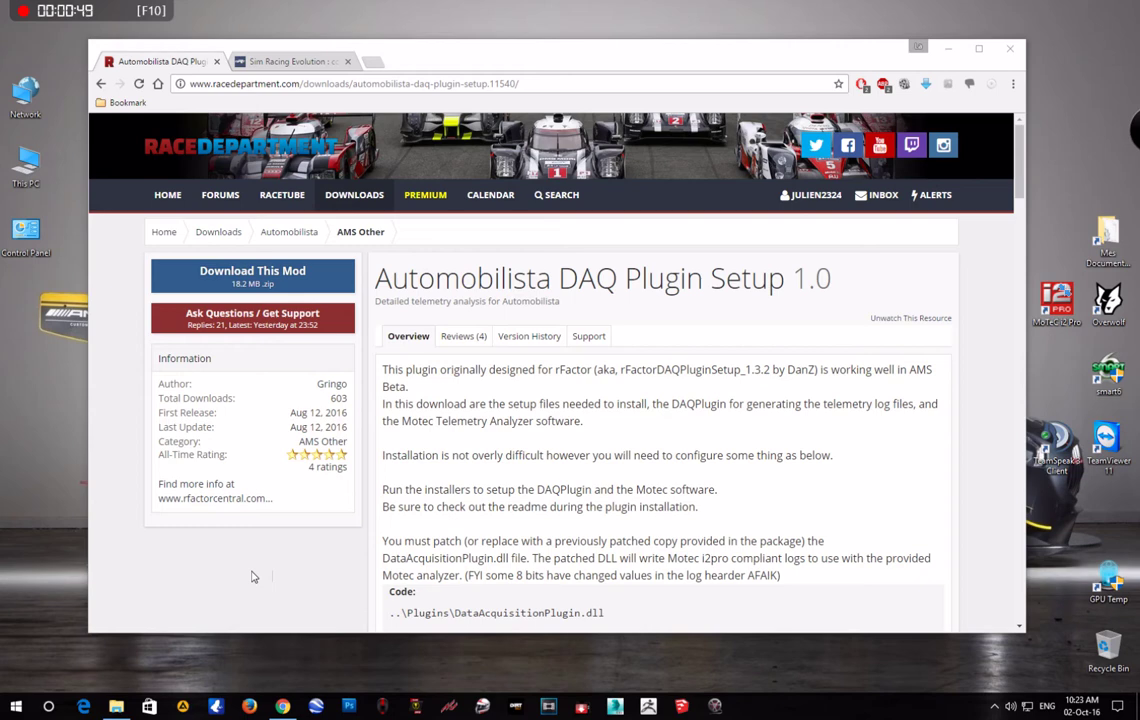
Step: View the Sim Racing Evolution home page that is already open and minimize the browser
click(256, 62)
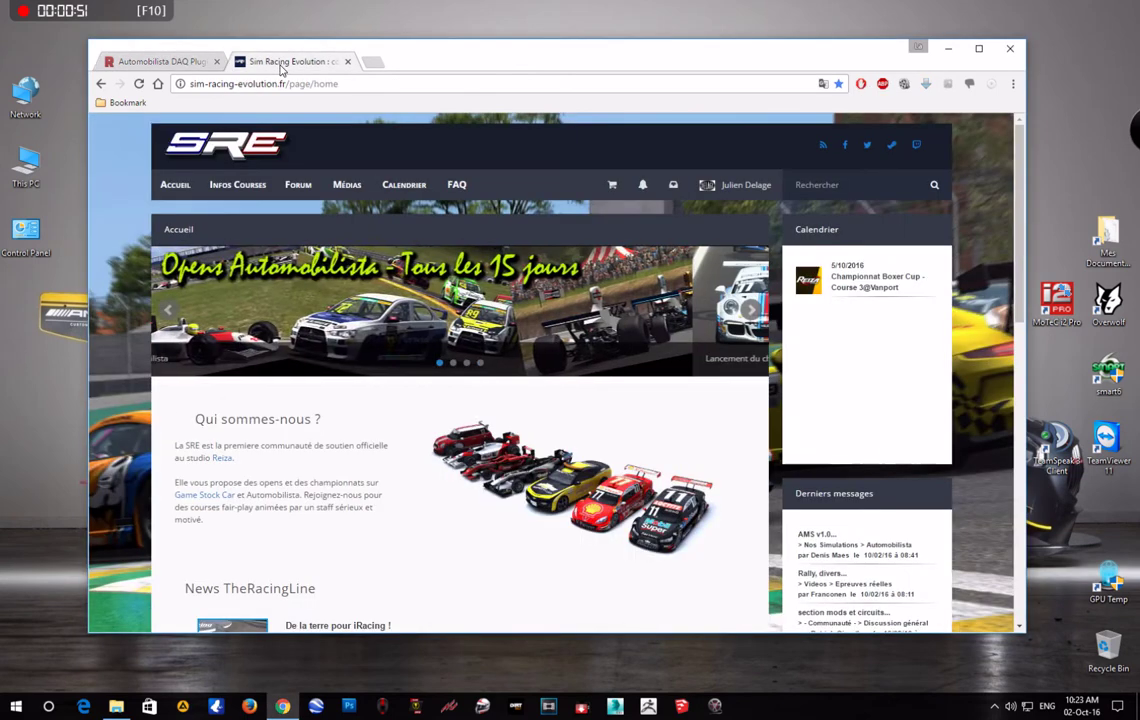
drag(528, 51, 581, 61)
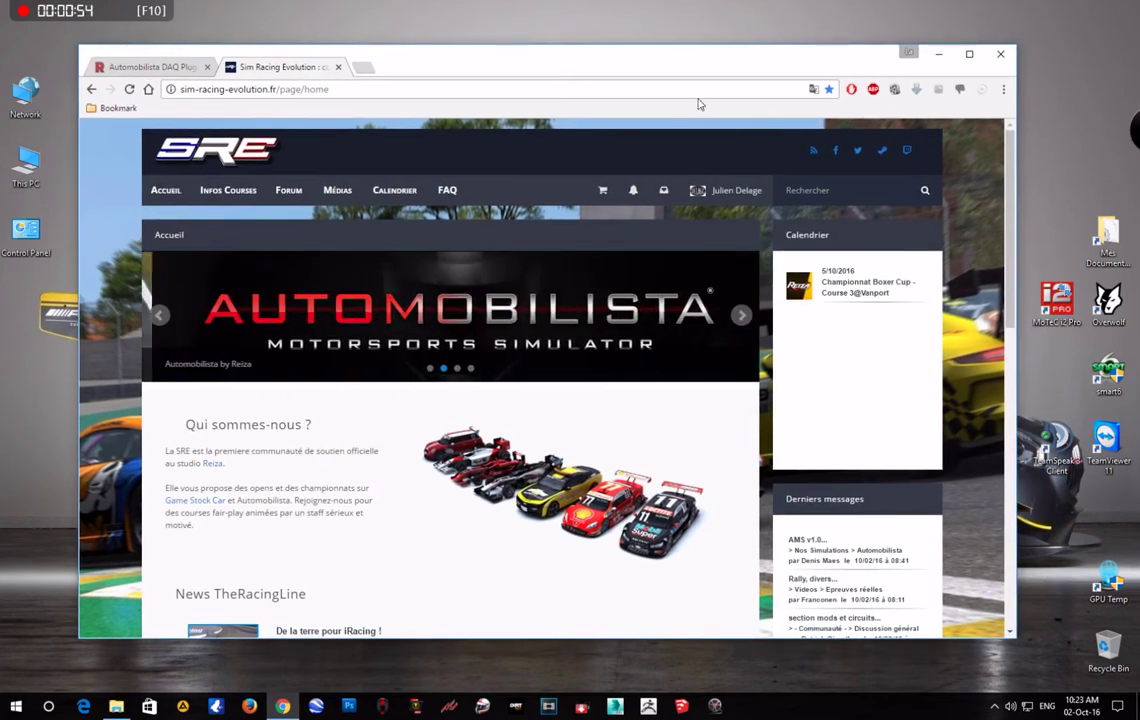
click(937, 56)
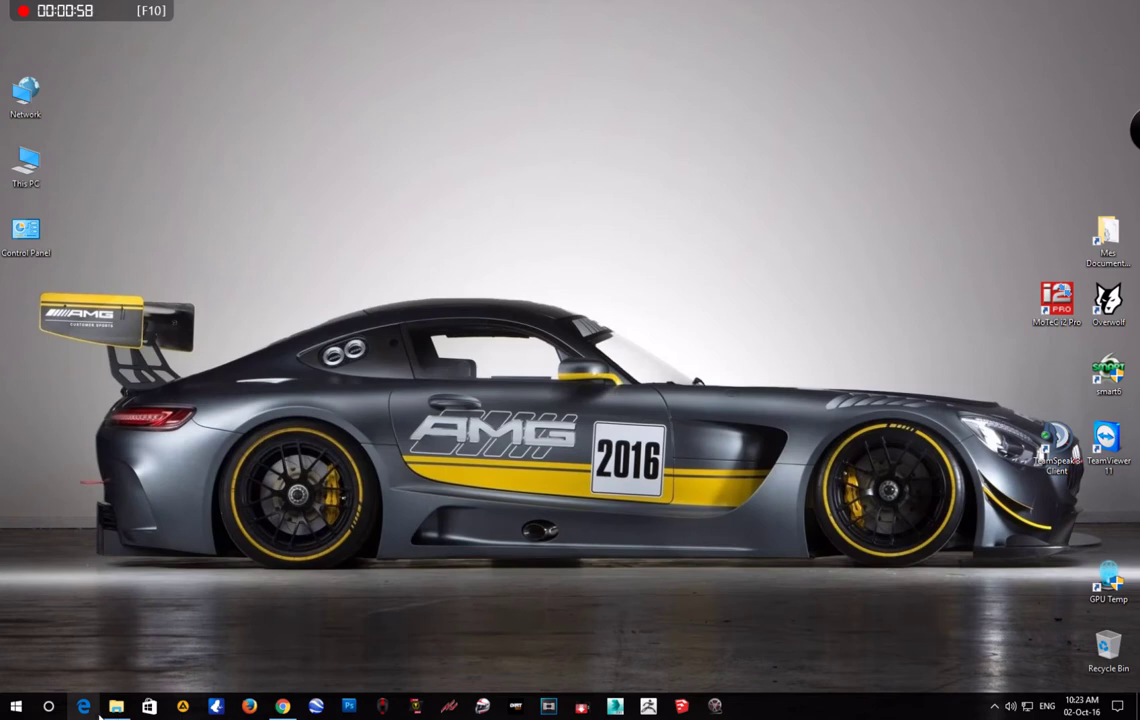
Step: Switch to File Explorer and open the extracted Telemetry folder inside Downloads
click(116, 708)
drag(507, 80, 525, 74)
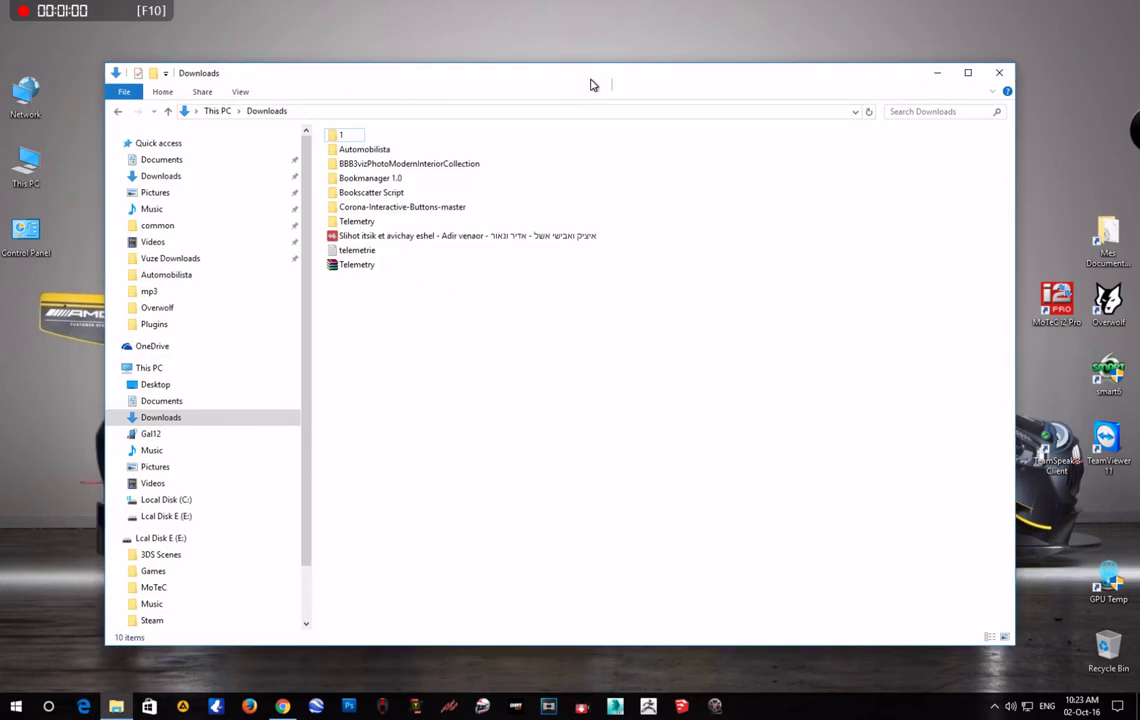
click(355, 266)
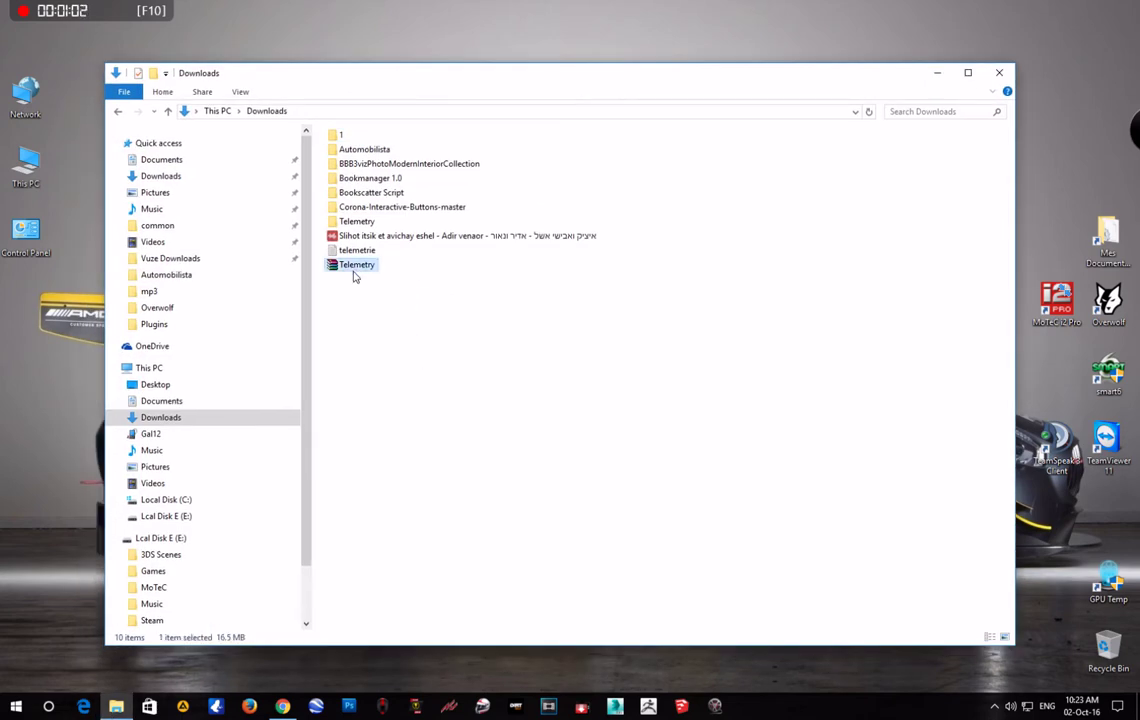
double_click(352, 222)
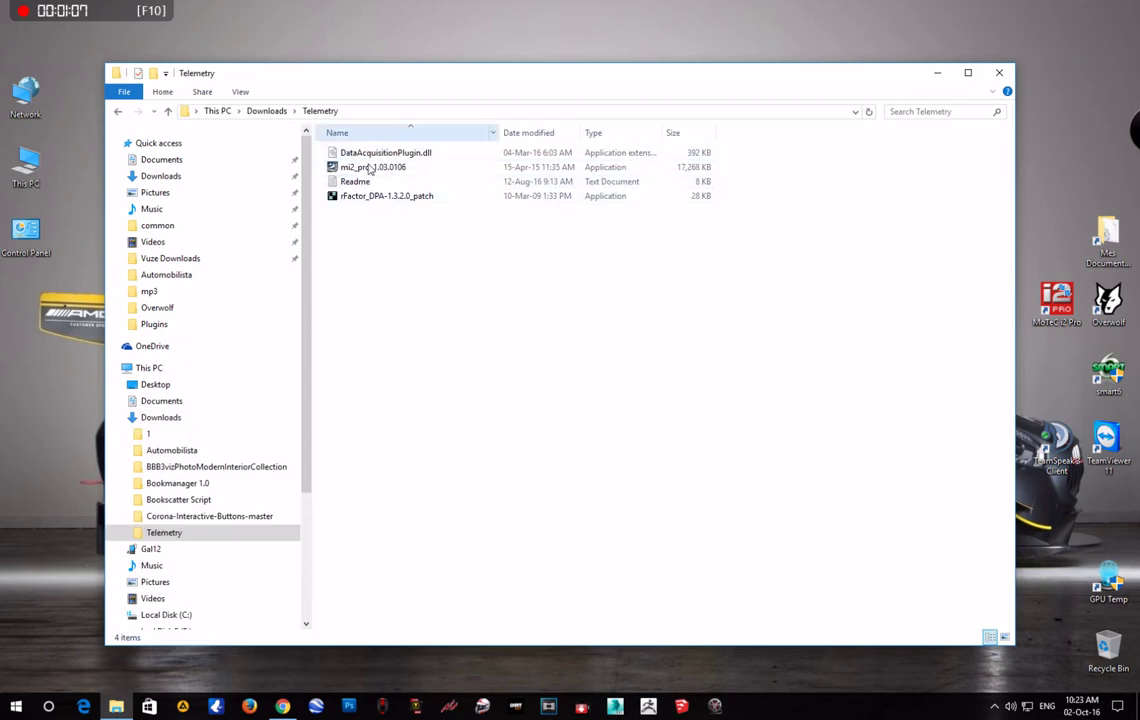
drag(493, 79, 484, 71)
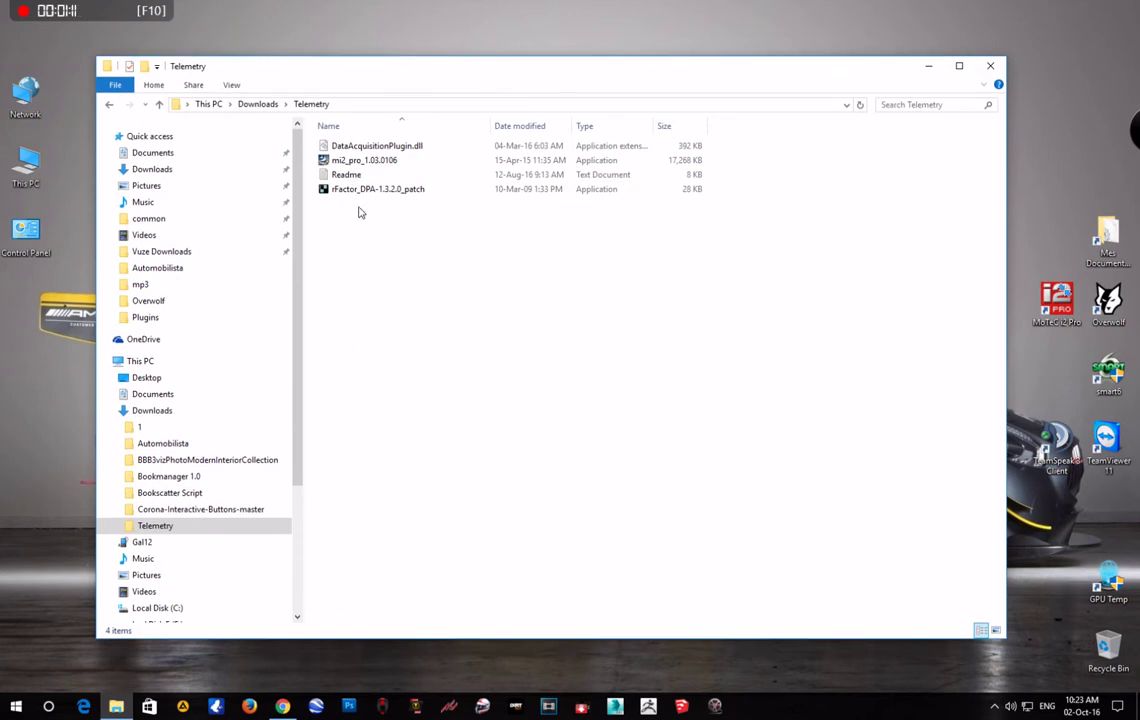
Step: Locate the mi2_pro_1.03.0106 installer in the Telemetry folder and the MoTeC i2 Pro shortcut on the desktop
click(365, 162)
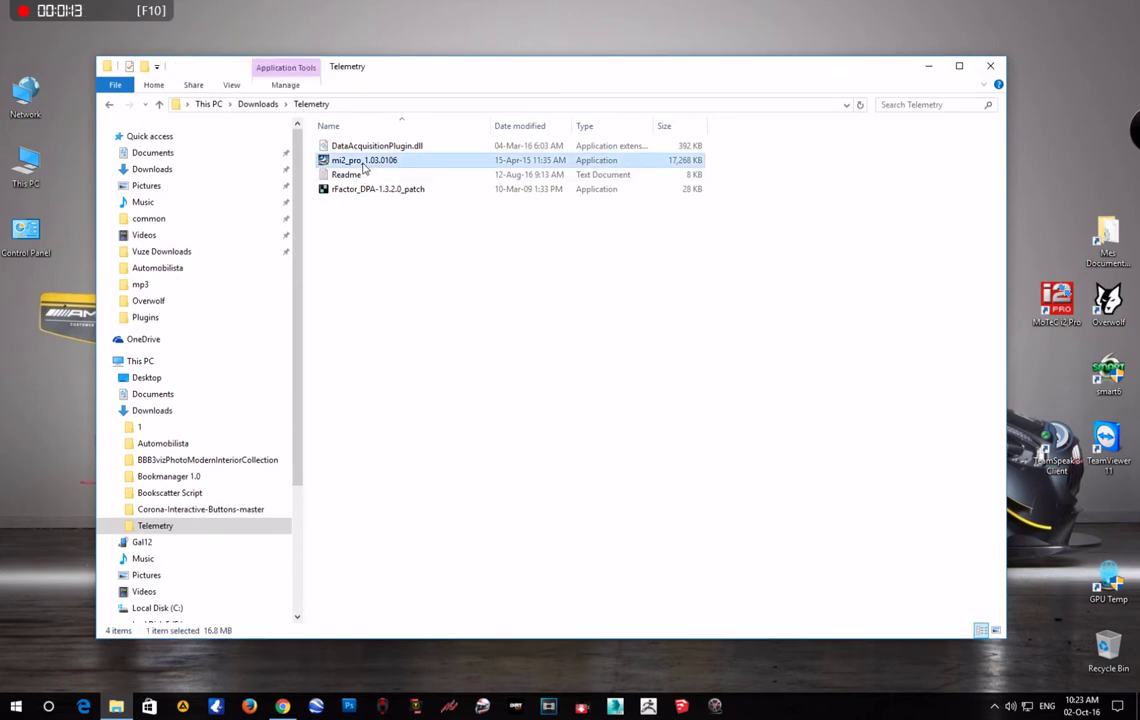
click(1060, 305)
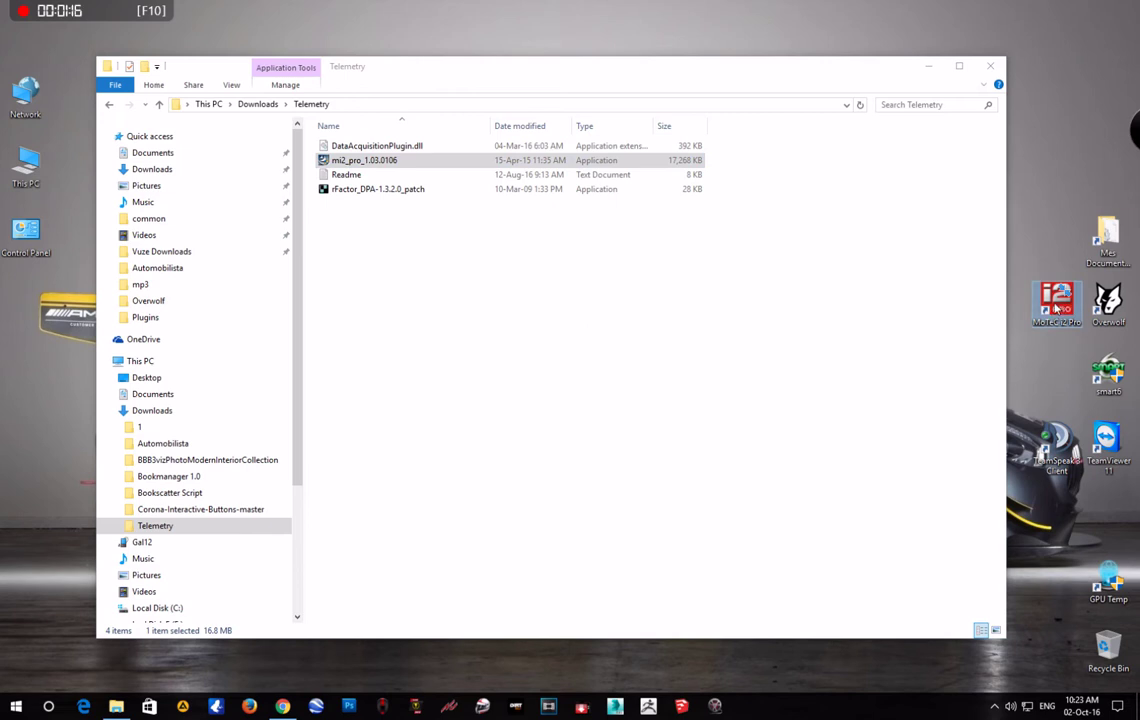
click(1053, 380)
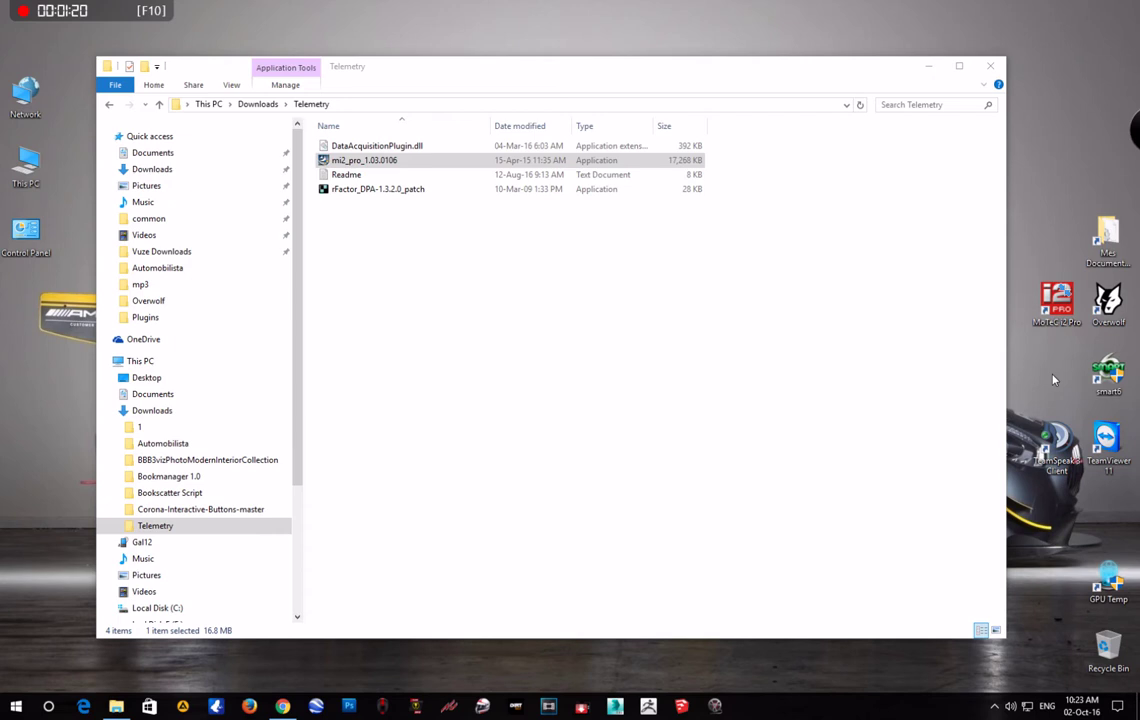
click(355, 162)
mouse_move(1045, 316)
mouse_down()
mouse_move(975, 410)
mouse_move(1045, 314)
mouse_up()
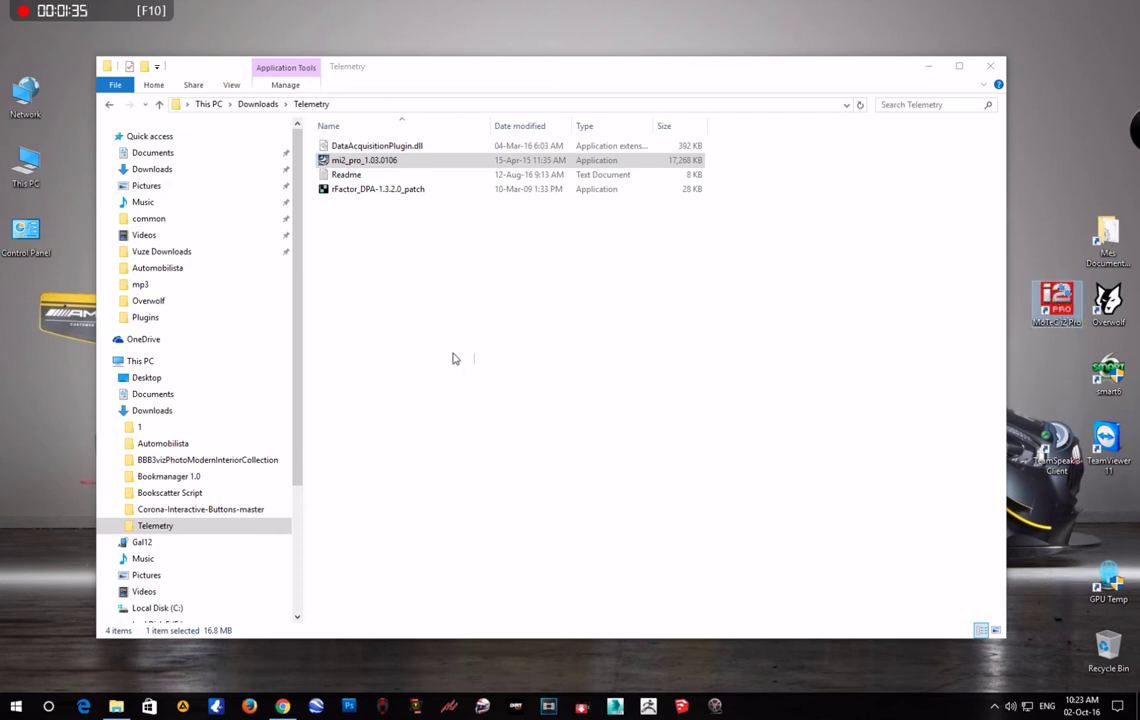
Step: Copy DataAcquisitionPlugin.dll and rFactor_DPA-1.3.2.0_patch together from the Telemetry folder
click(354, 147)
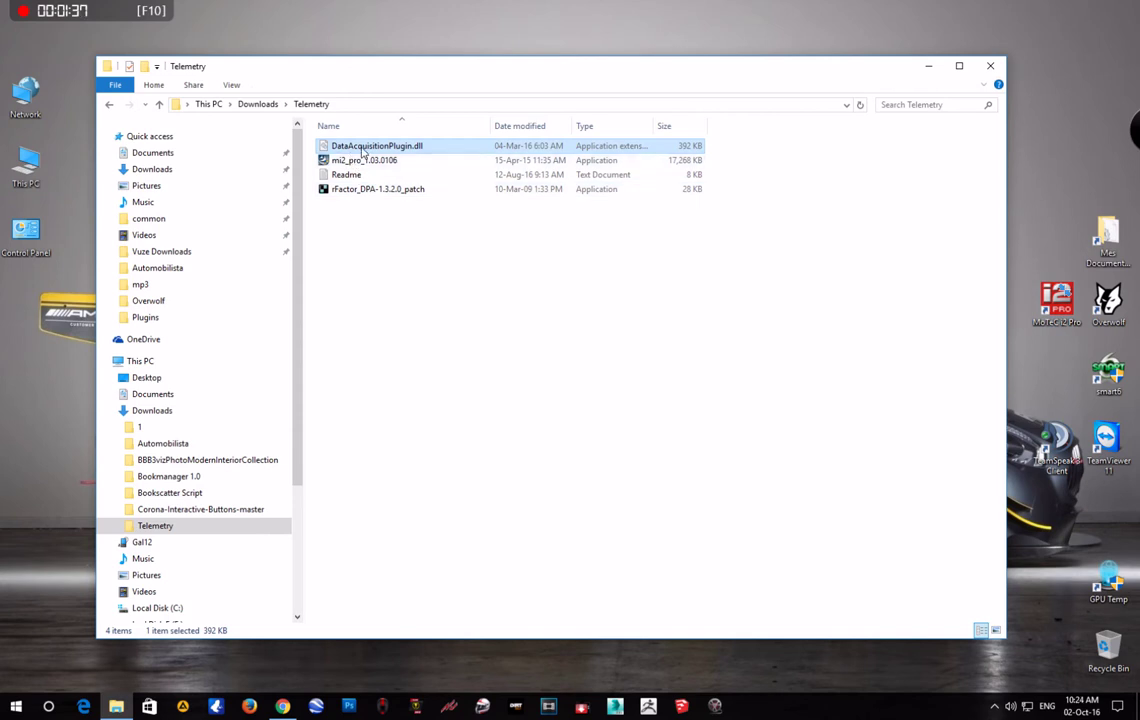
click(348, 193)
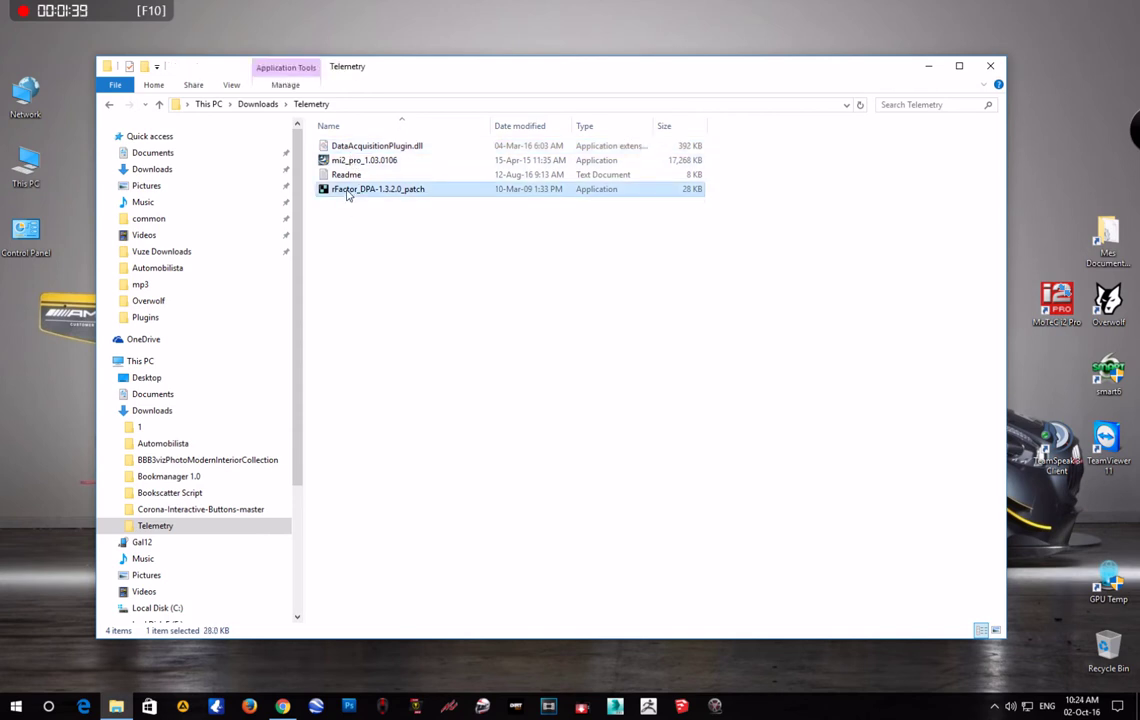
ctrl+click(330, 146)
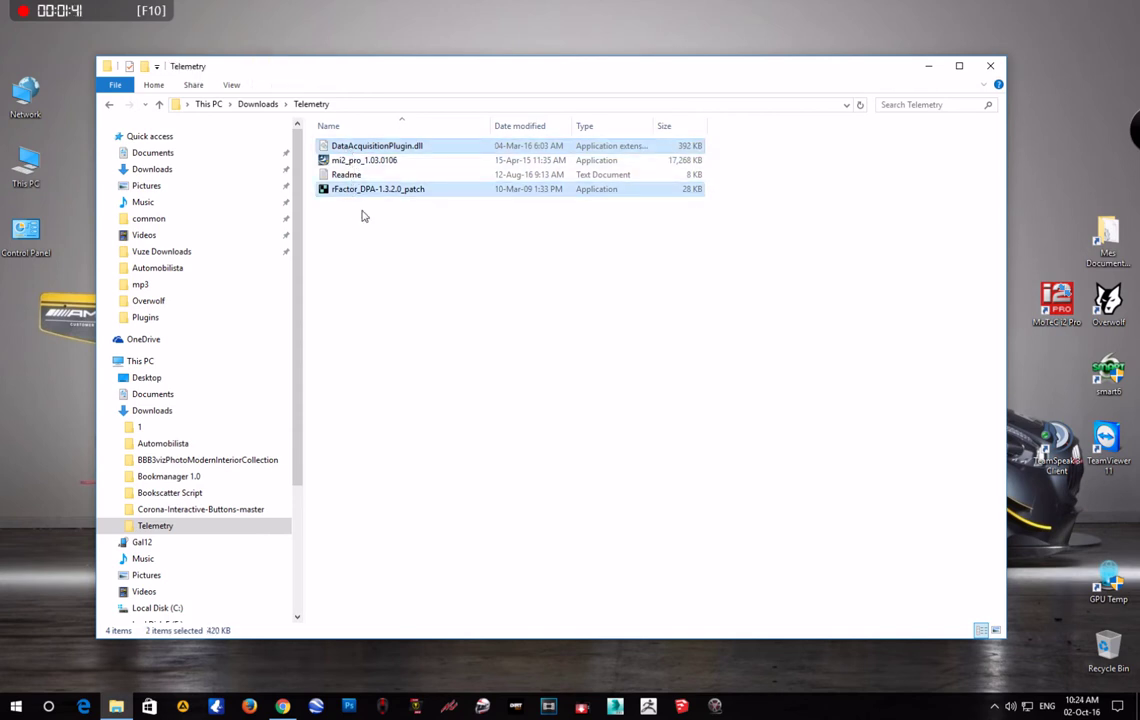
right_click(352, 193)
click(385, 334)
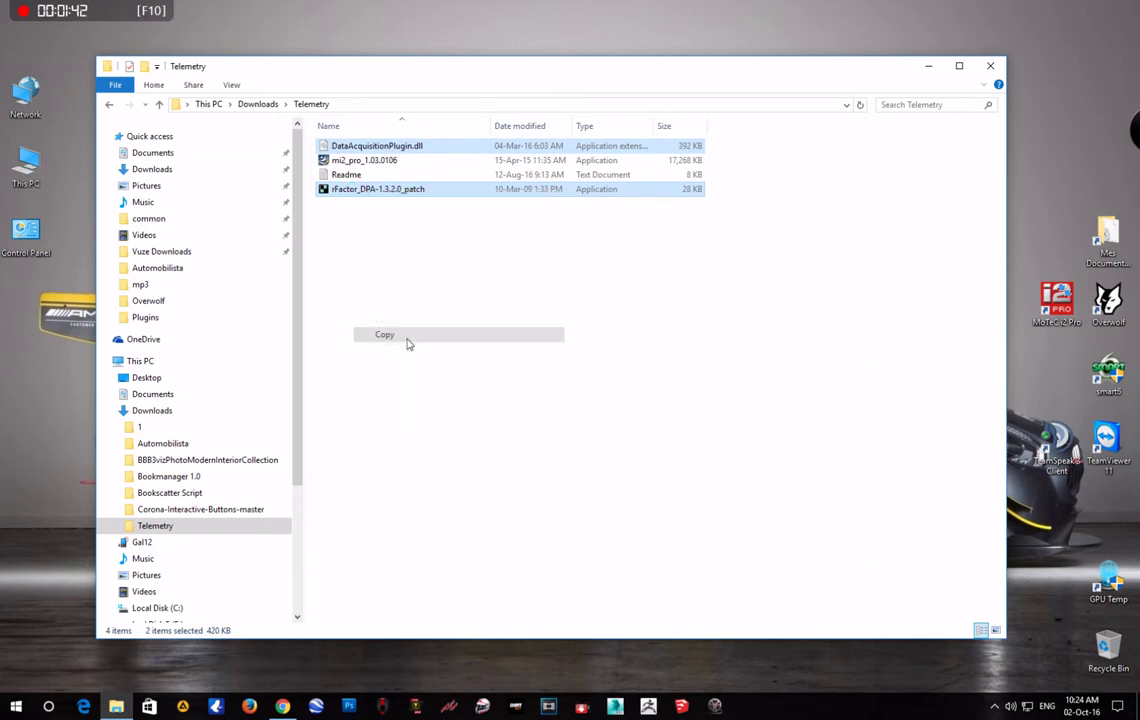
Step: Paste the two copied files into the Plugins folder of Automobilista under steamapps\common, replacing the existing files
click(150, 219)
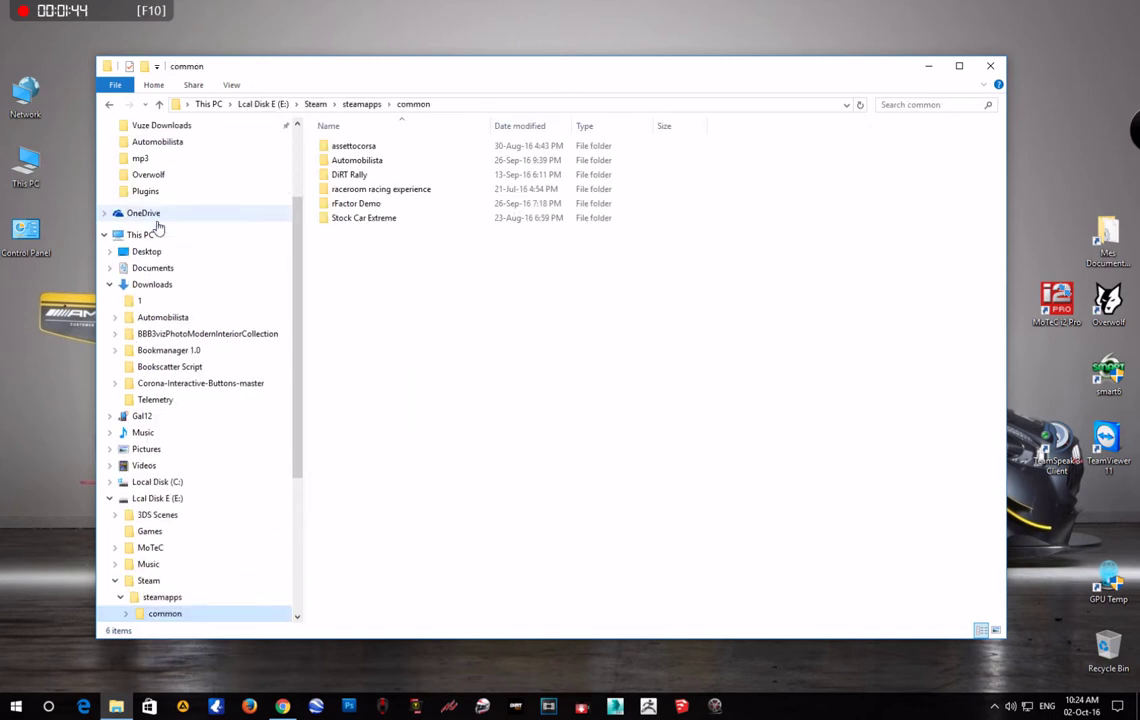
click(353, 163)
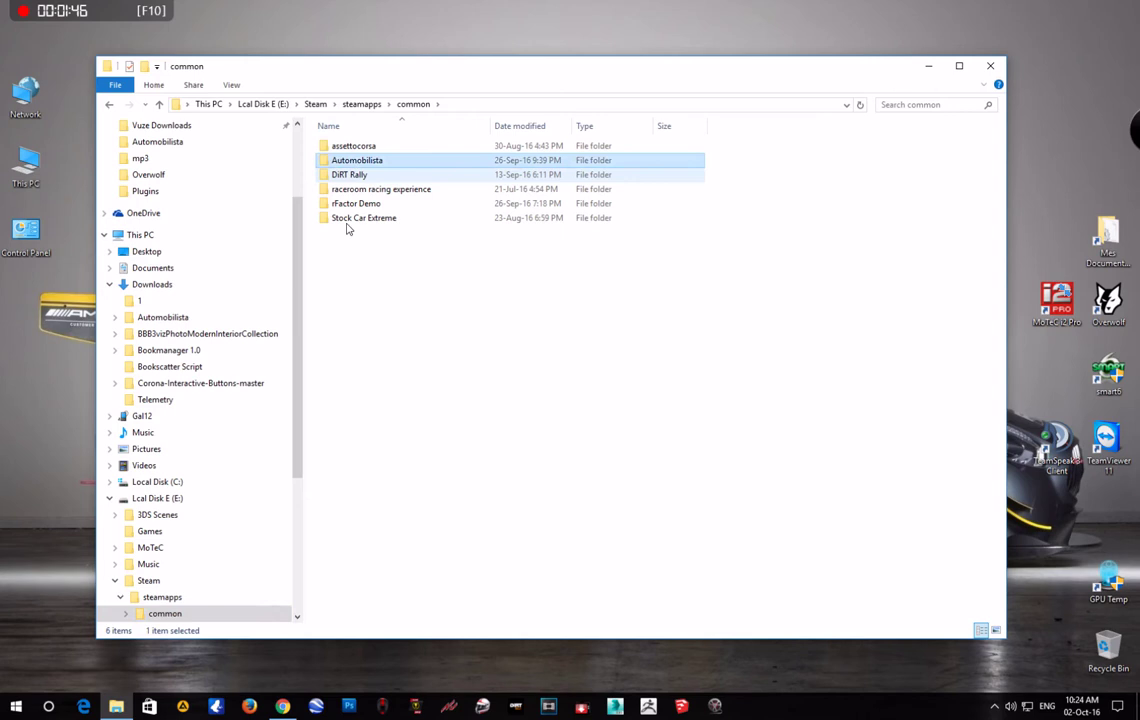
double_click(352, 162)
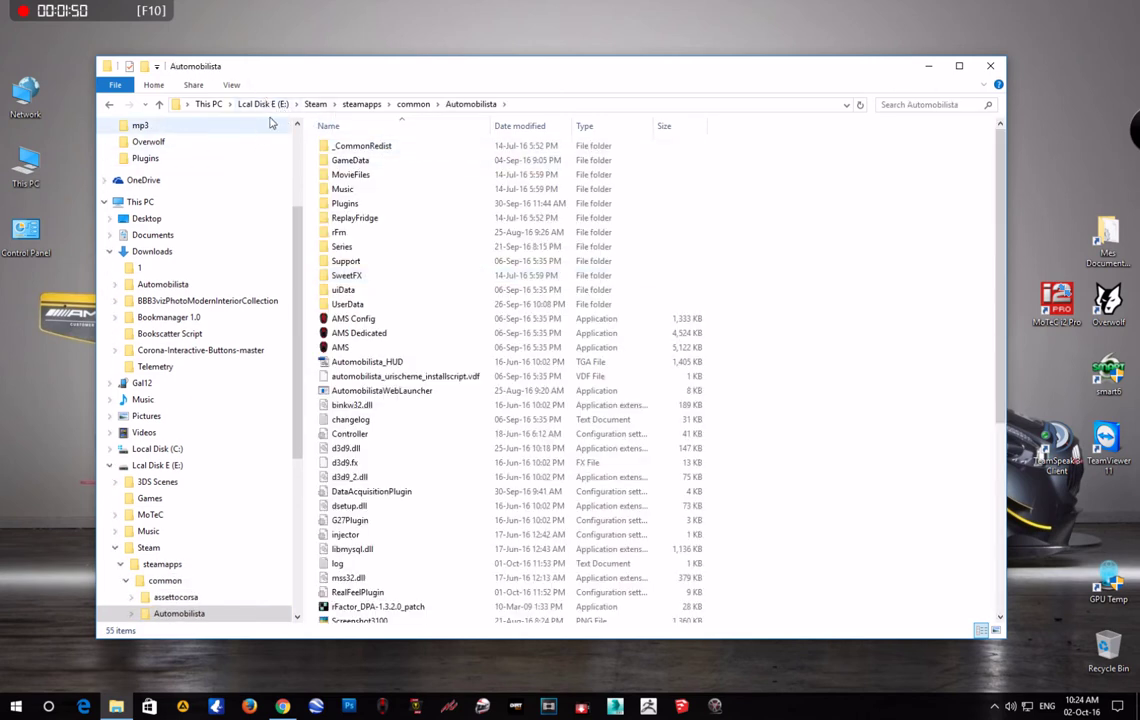
double_click(345, 205)
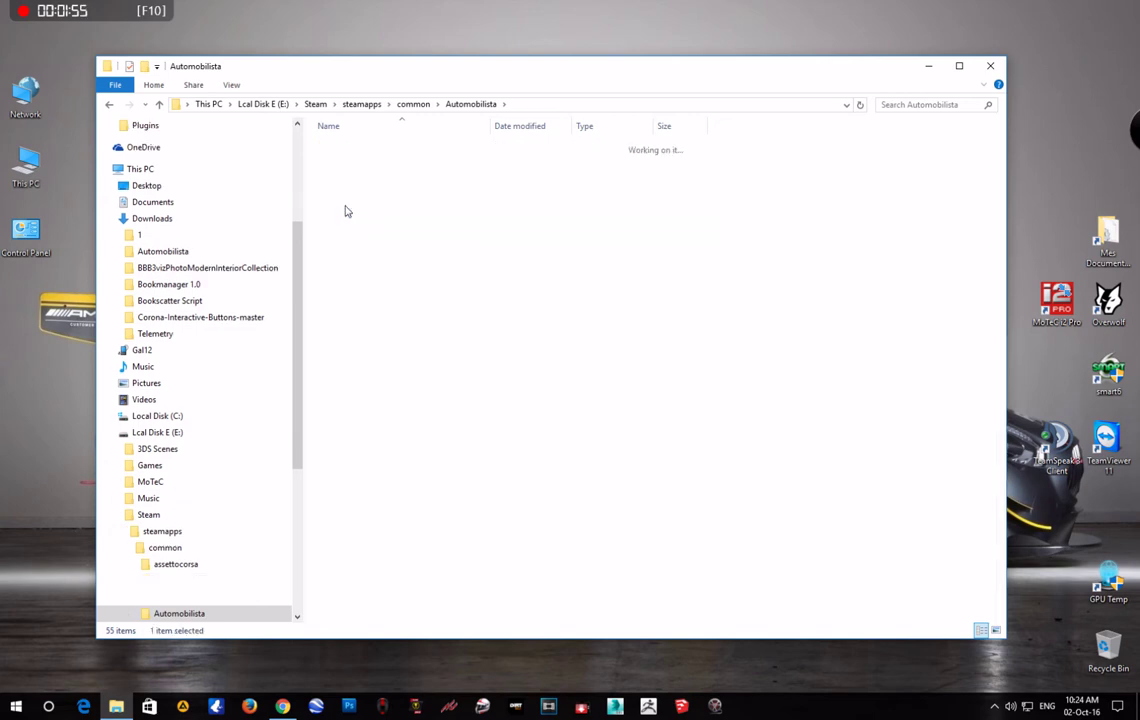
right_click(373, 383)
click(418, 484)
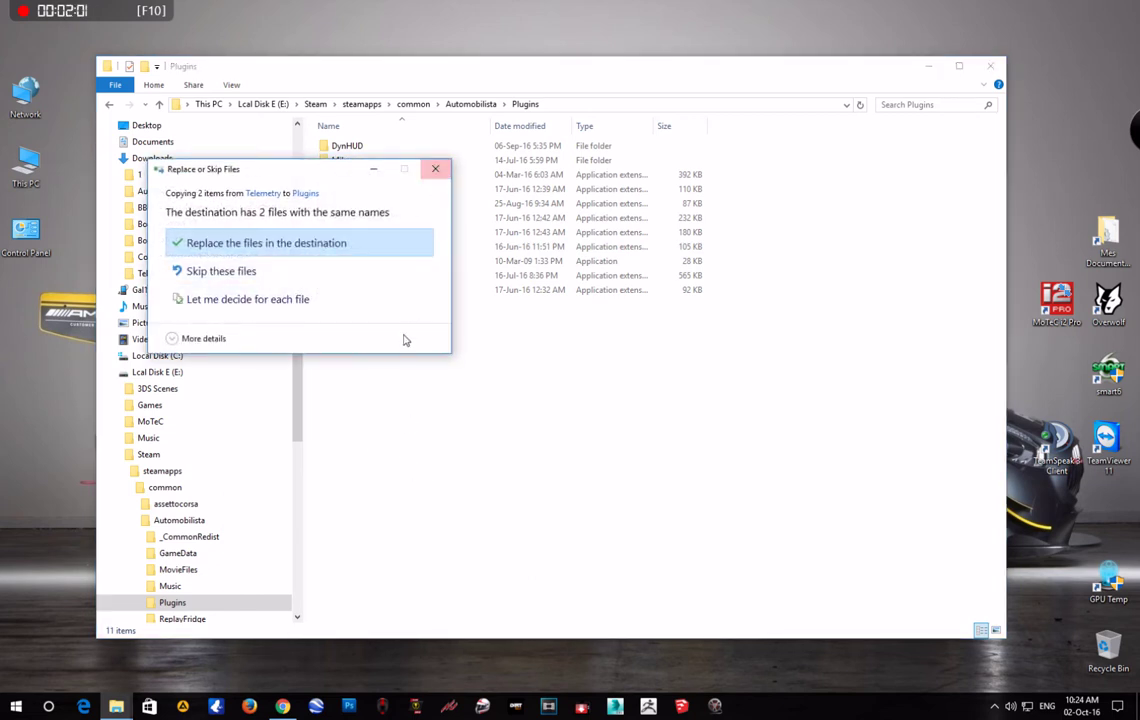
click(412, 243)
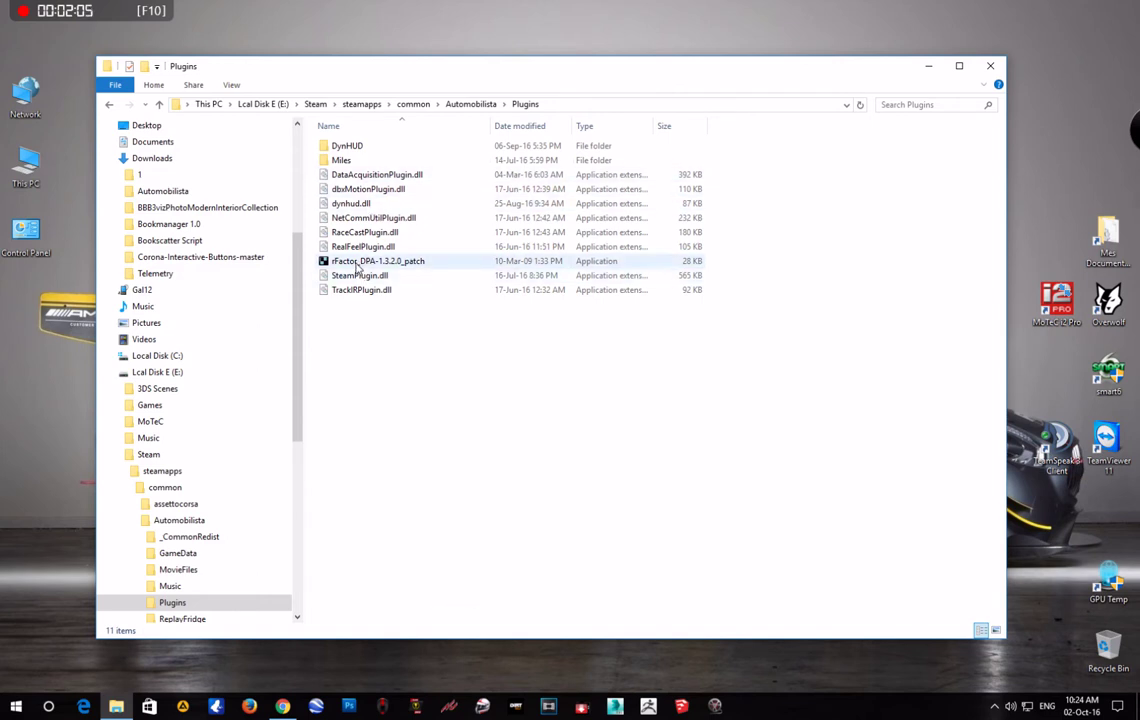
click(357, 262)
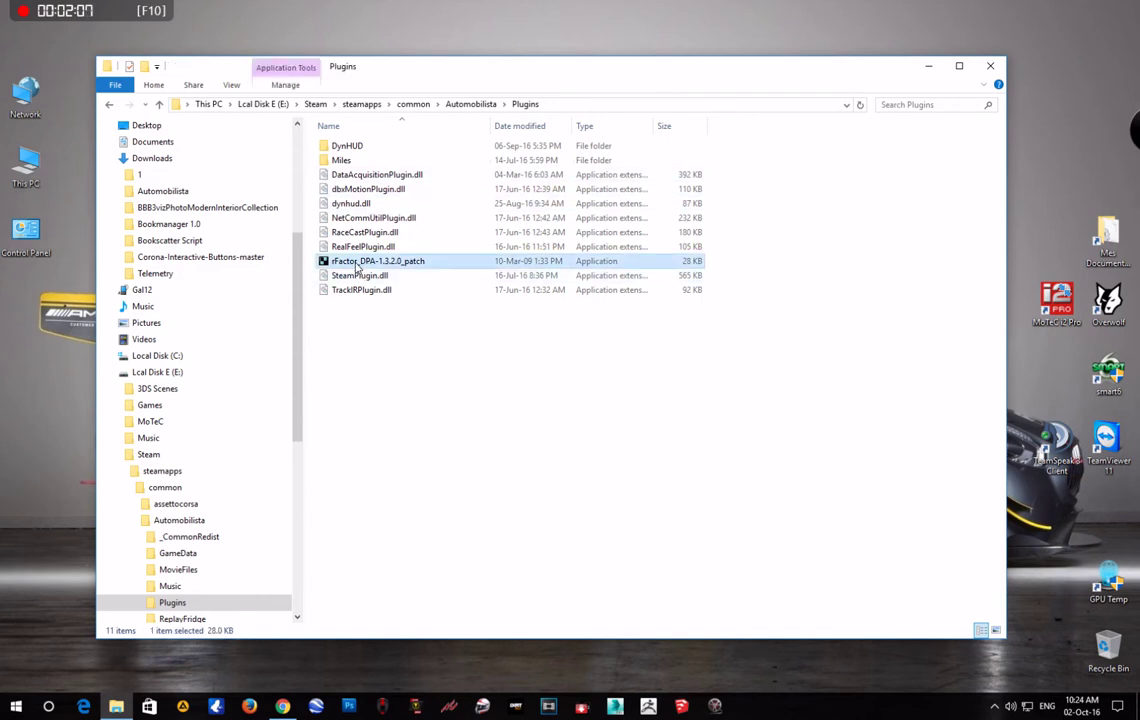
right_click(357, 265)
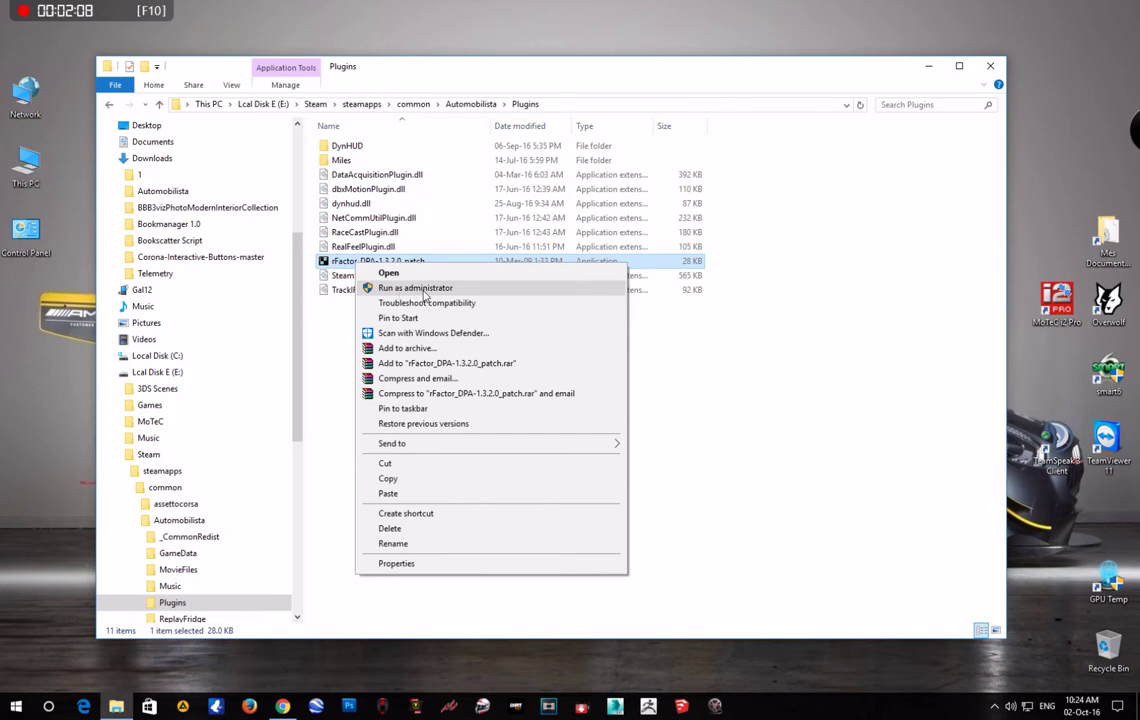
click(337, 353)
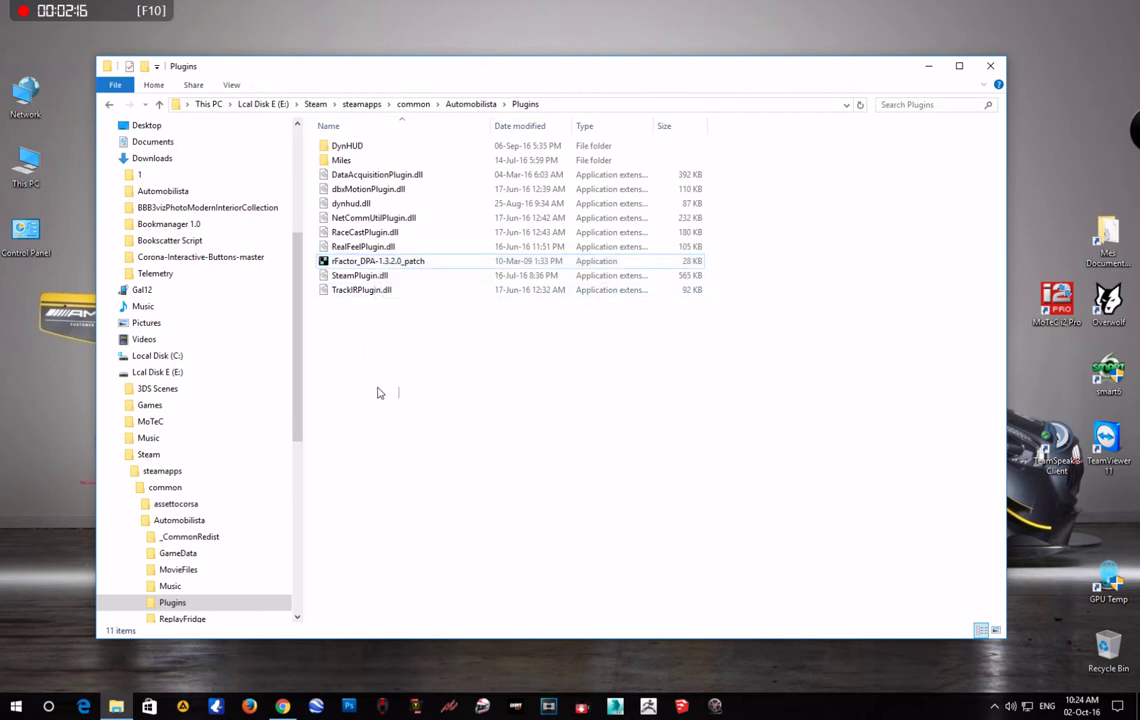
Step: Open the MoTeC folder in Automobilista's UserData\LOG to view the telemetry logs, and locate the MoTeC i2 Pro desktop shortcut
click(110, 105)
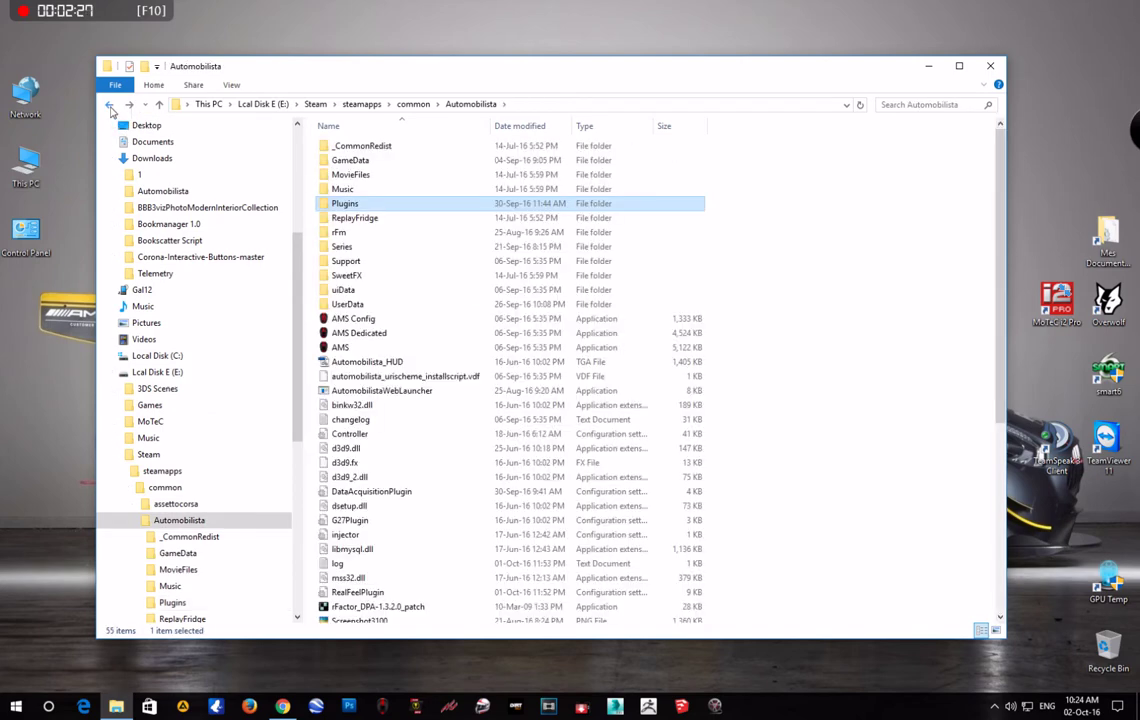
drag(498, 70, 507, 65)
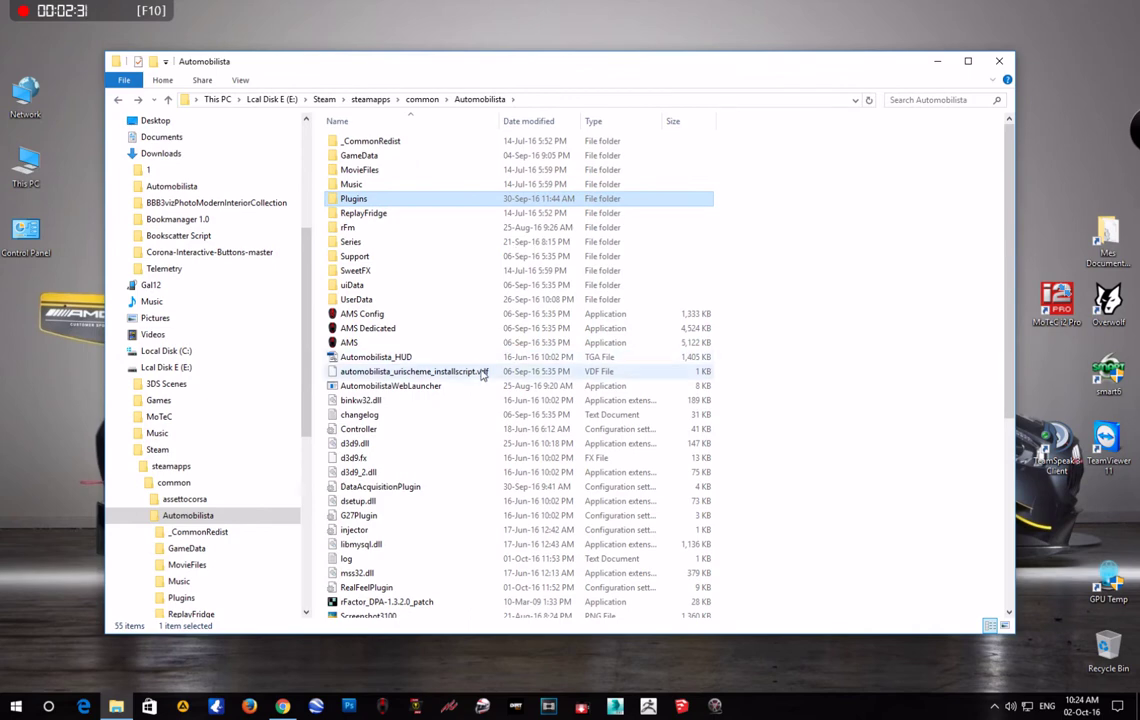
double_click(352, 302)
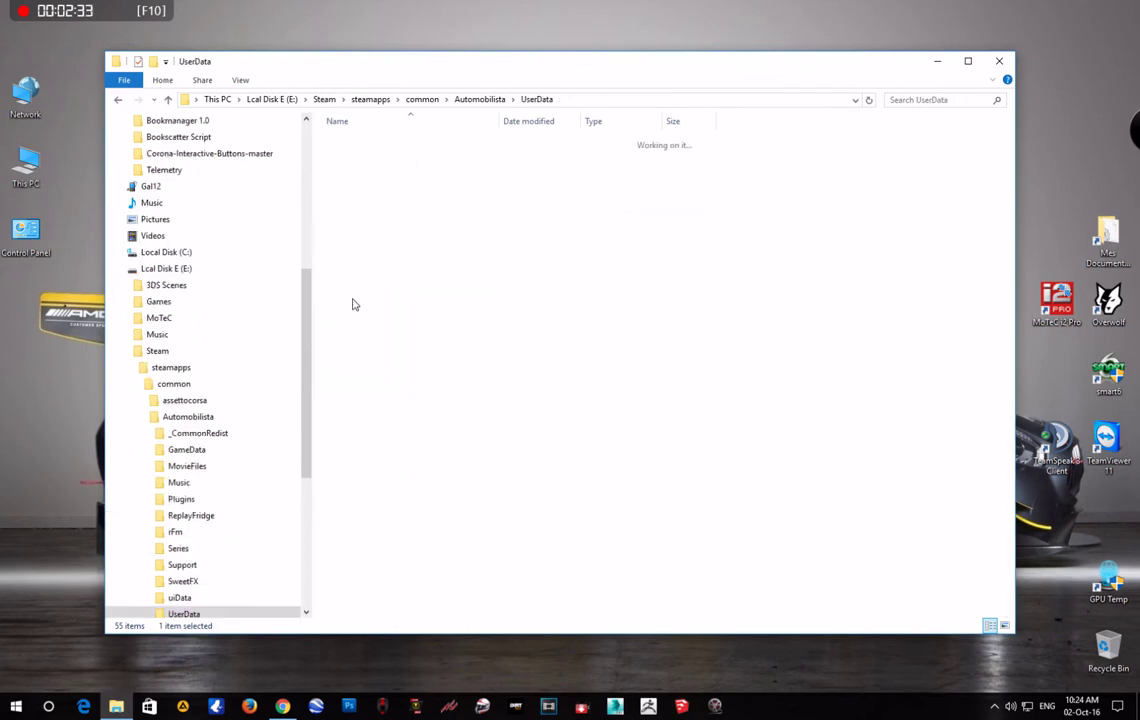
double_click(344, 160)
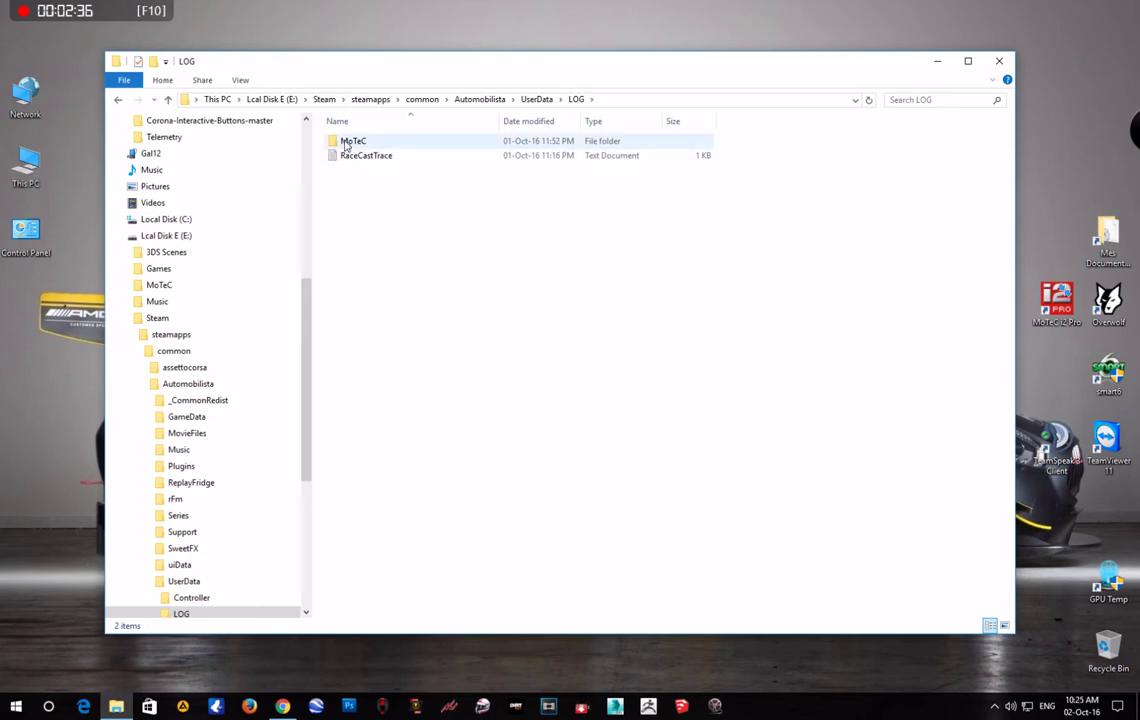
double_click(348, 143)
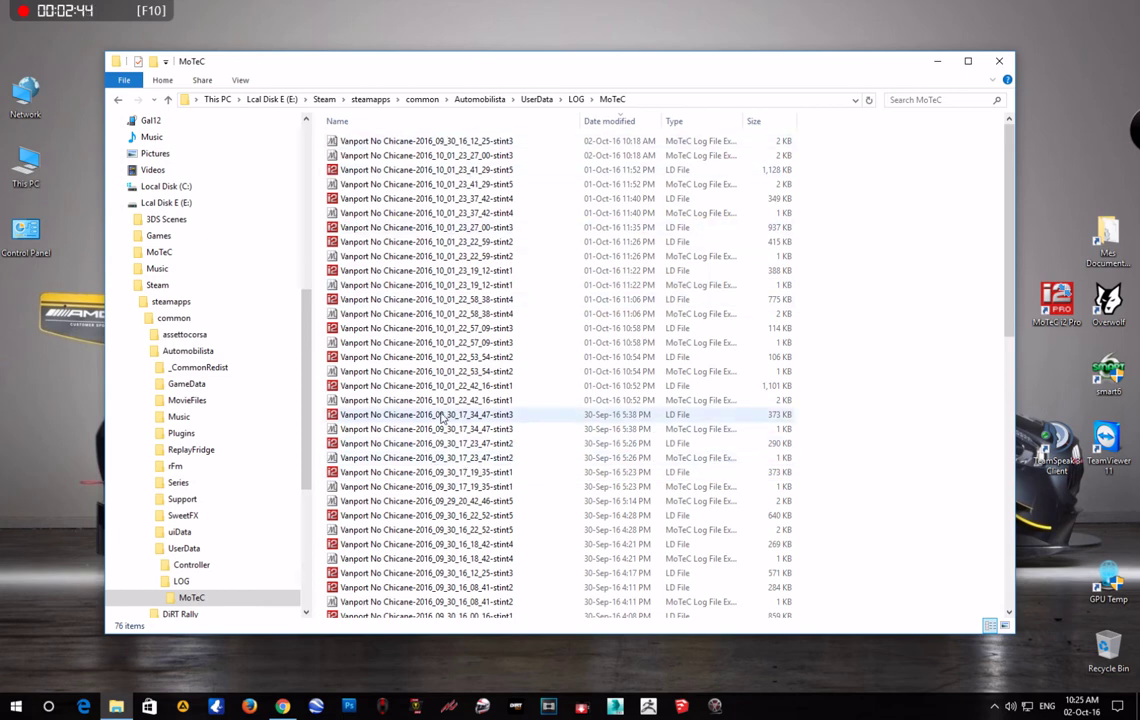
drag(1055, 318, 940, 275)
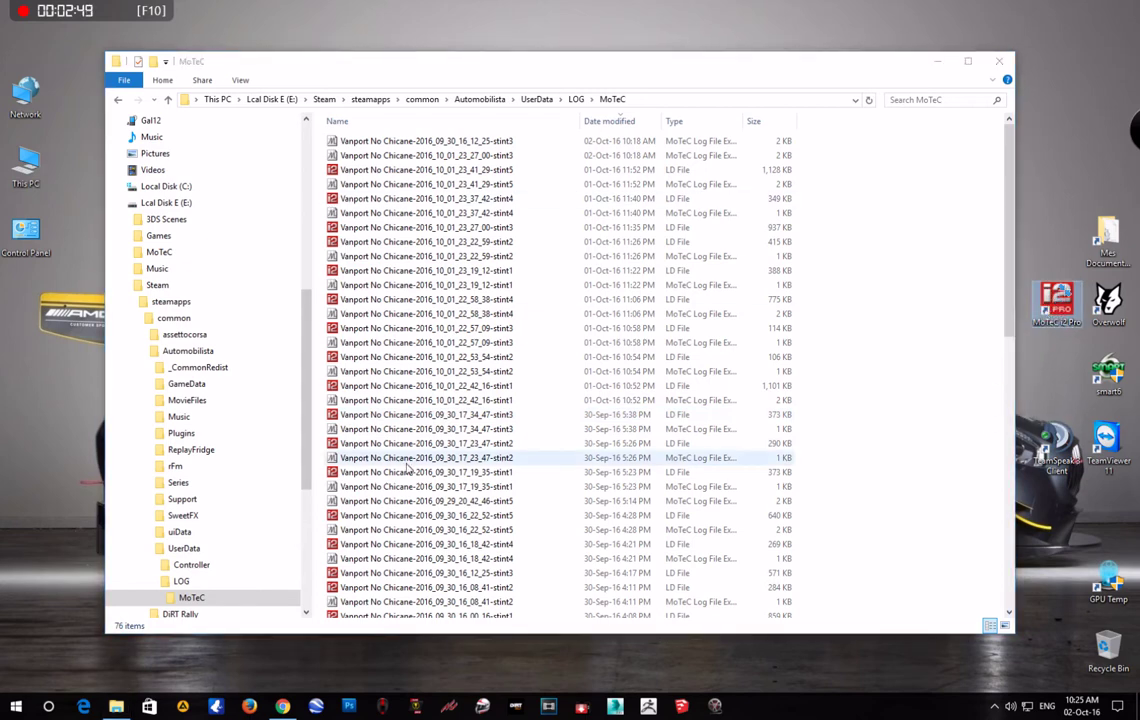
Step: Return to the main Automobilista folder and select the DataAcquisitionPlugin configuration file
key(BackSpace)
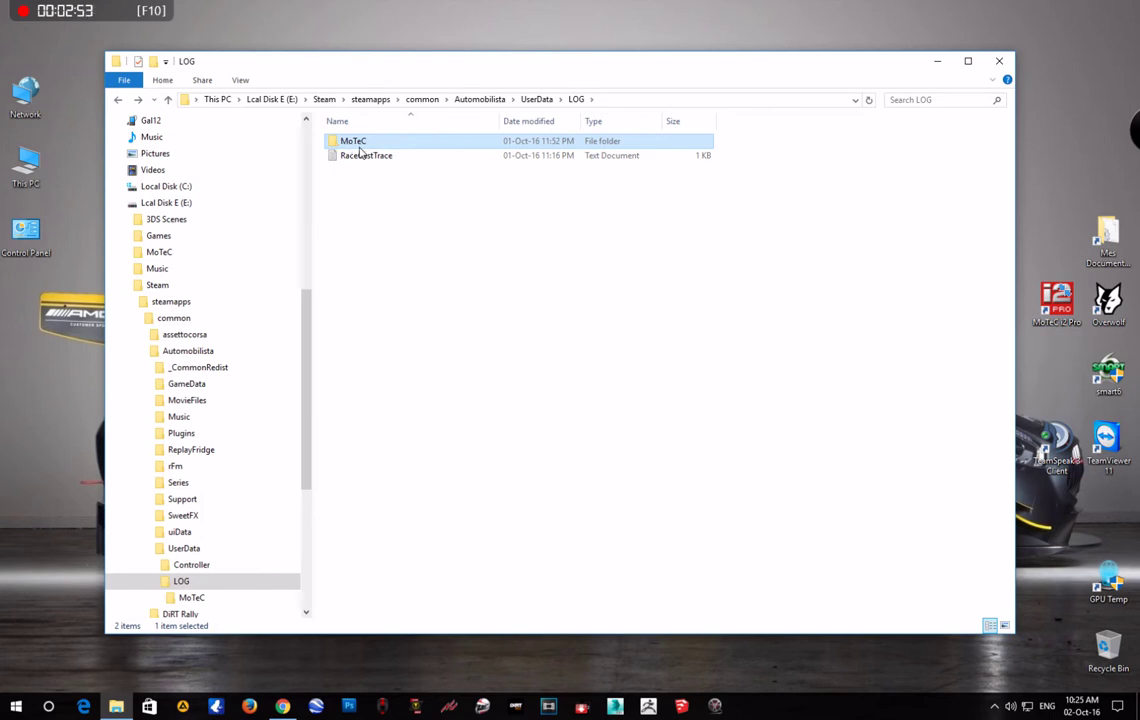
click(118, 100)
click(118, 100)
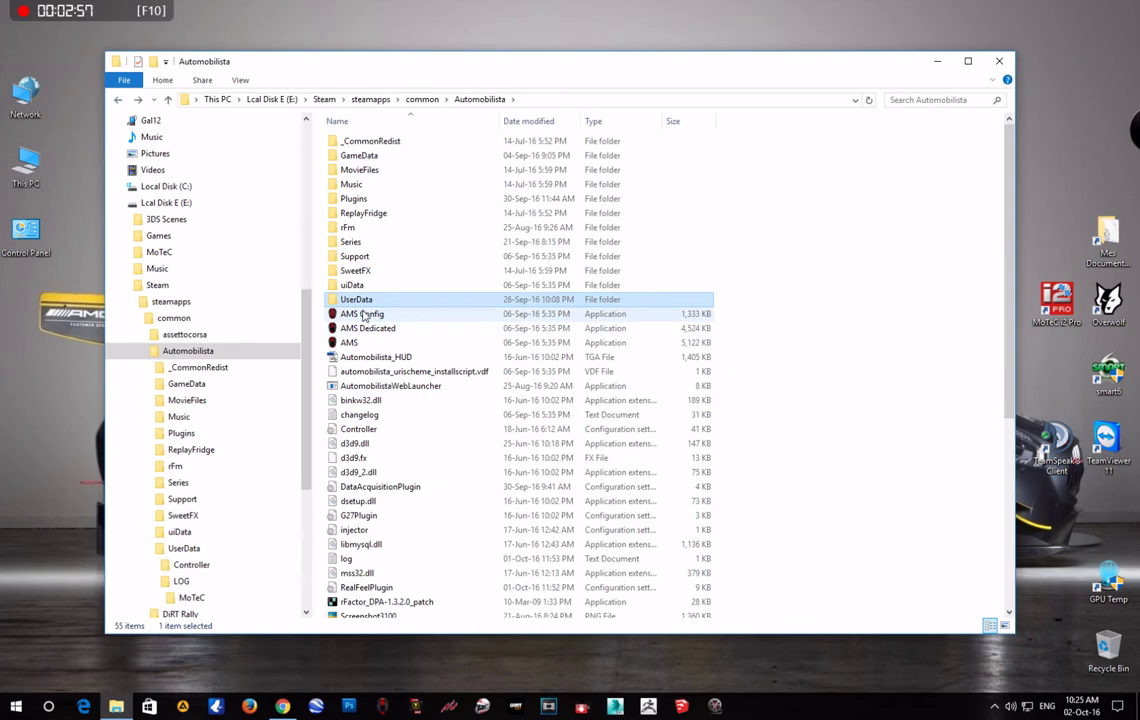
double_click(340, 299)
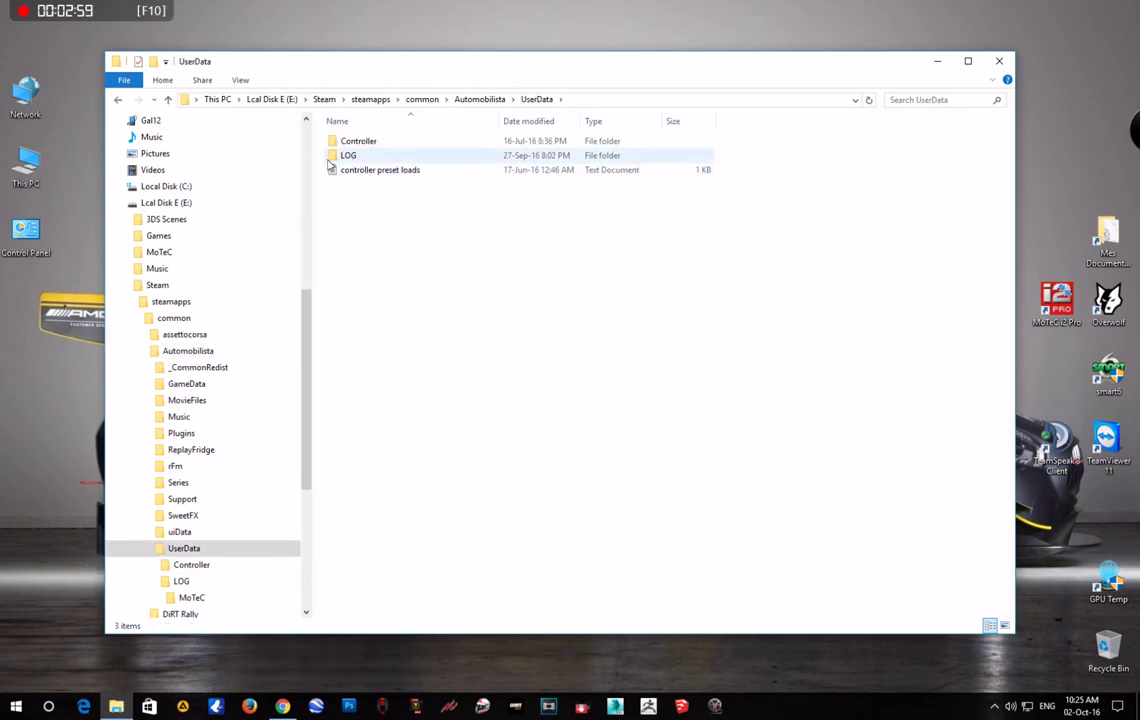
click(118, 100)
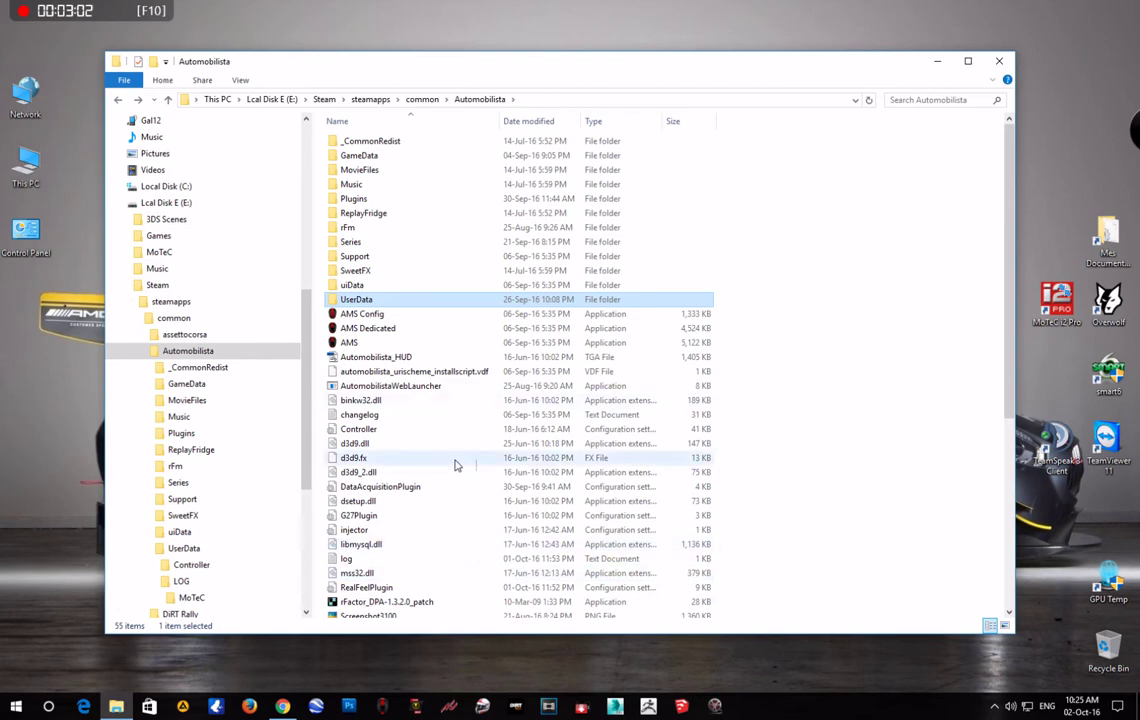
scroll(455, 465, down, 2)
click(390, 410)
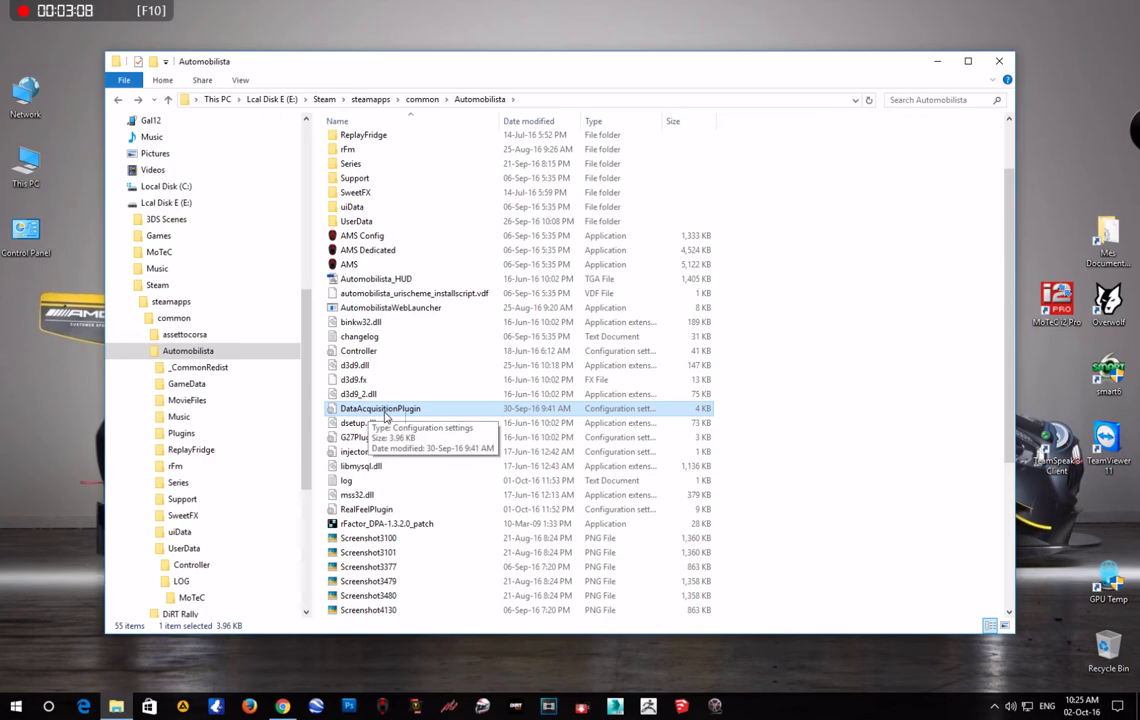
Step: Open the DataAcquisitionPlugin configuration file in Notepad and minimize the Automobilista folder window behind it
double_click(385, 412)
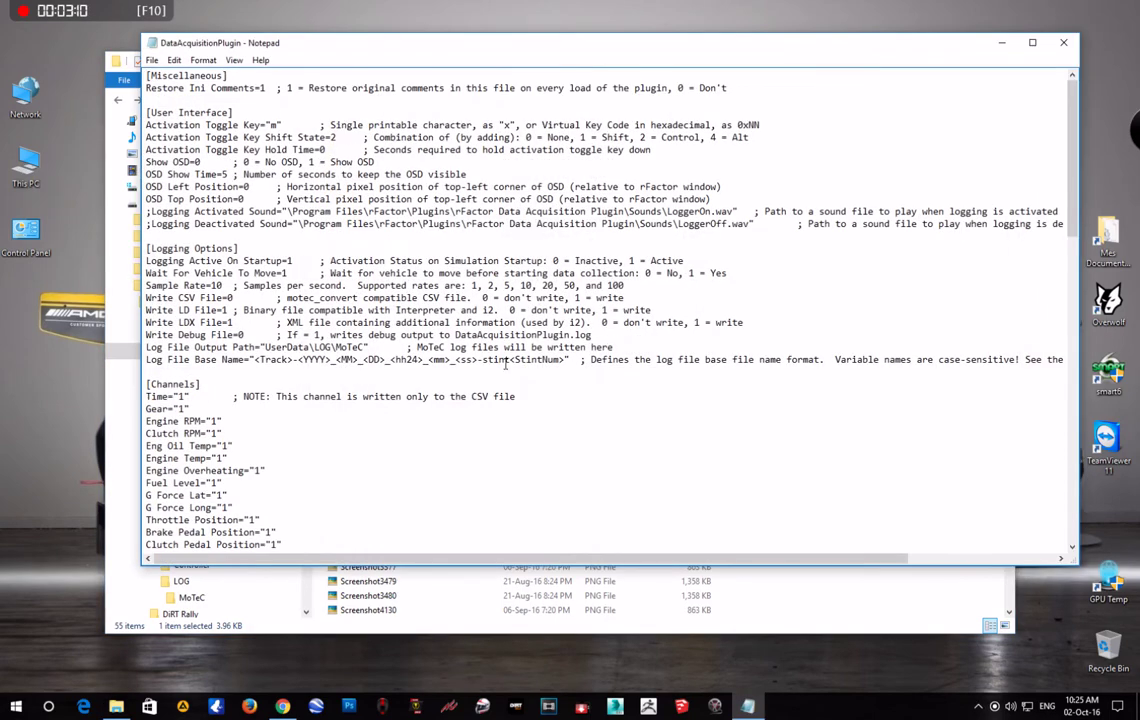
drag(488, 45, 456, 101)
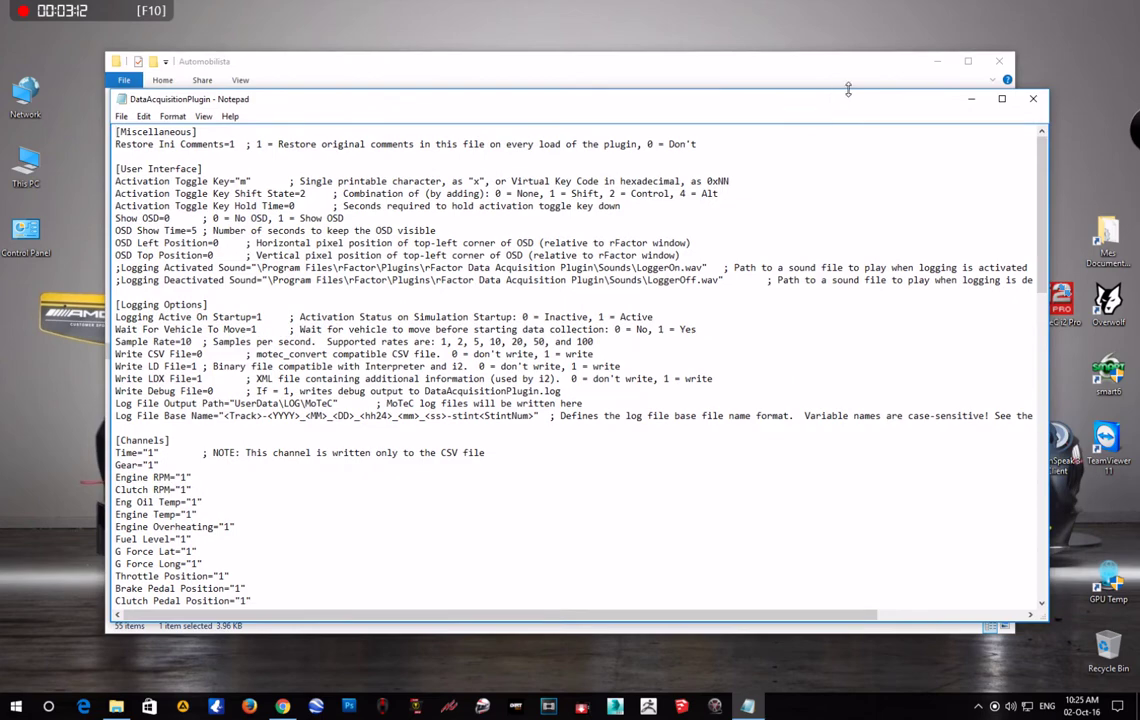
click(933, 66)
drag(565, 99, 567, 67)
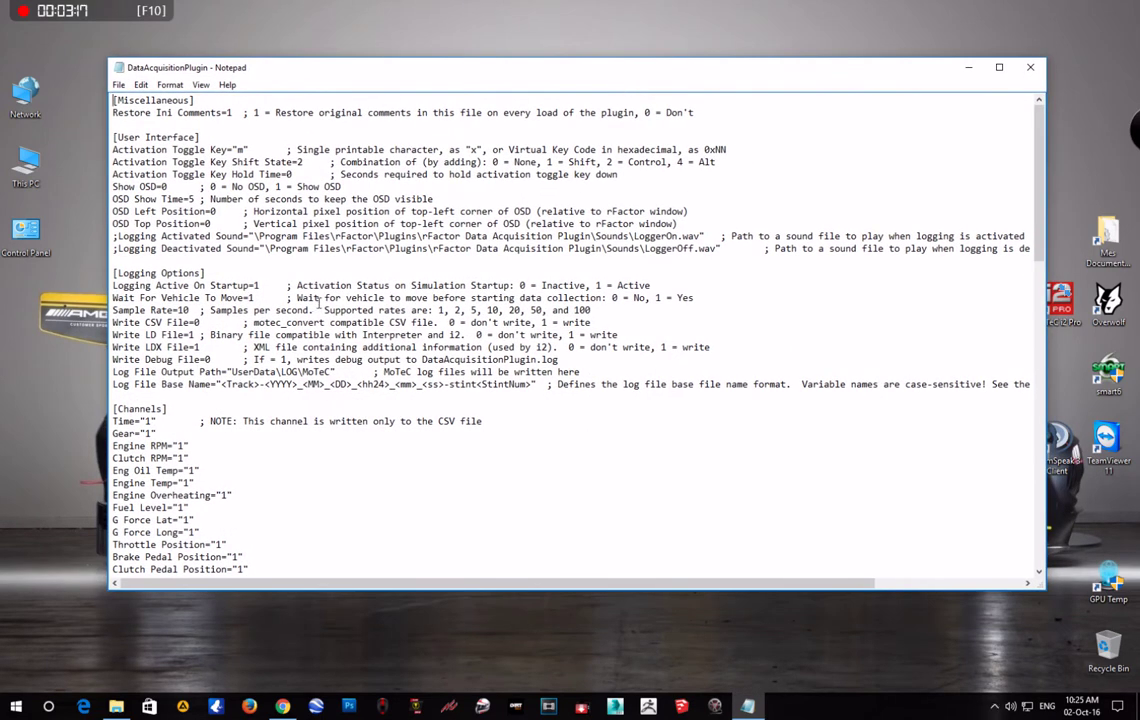
Step: Examine the Logging Active On Startup and Activation Toggle Key entries in the plugin's configuration file
double_click(256, 285)
drag(115, 285, 260, 285)
click(257, 285)
drag(113, 285, 262, 285)
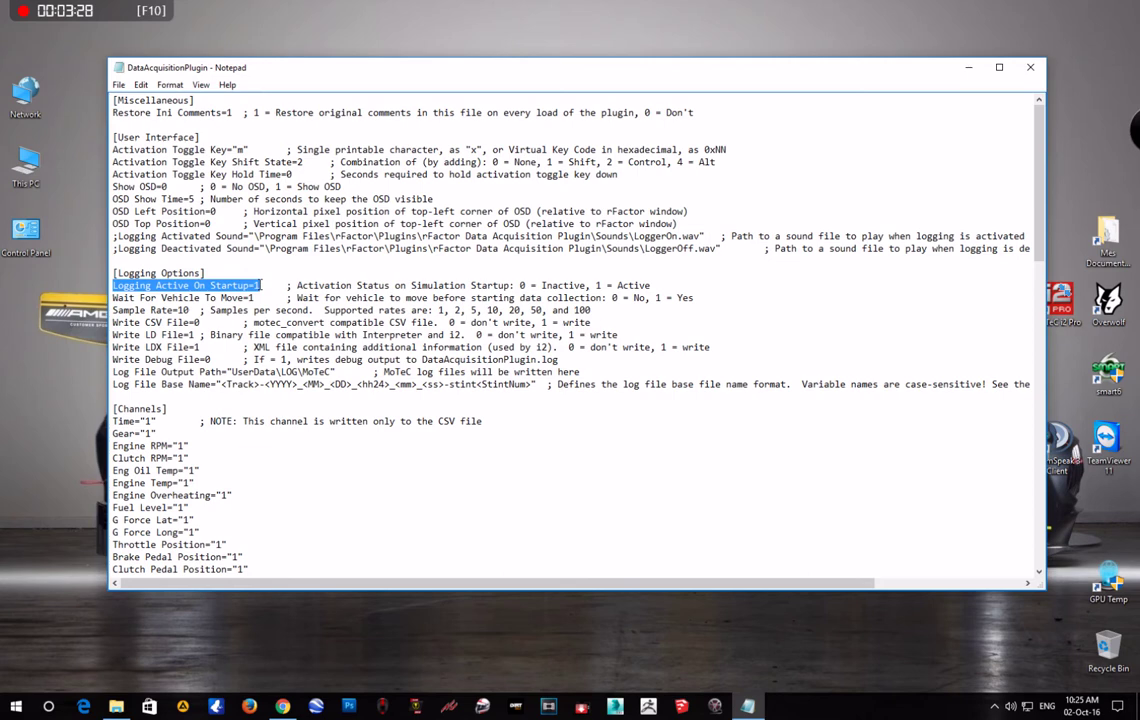
click(259, 285)
click(365, 335)
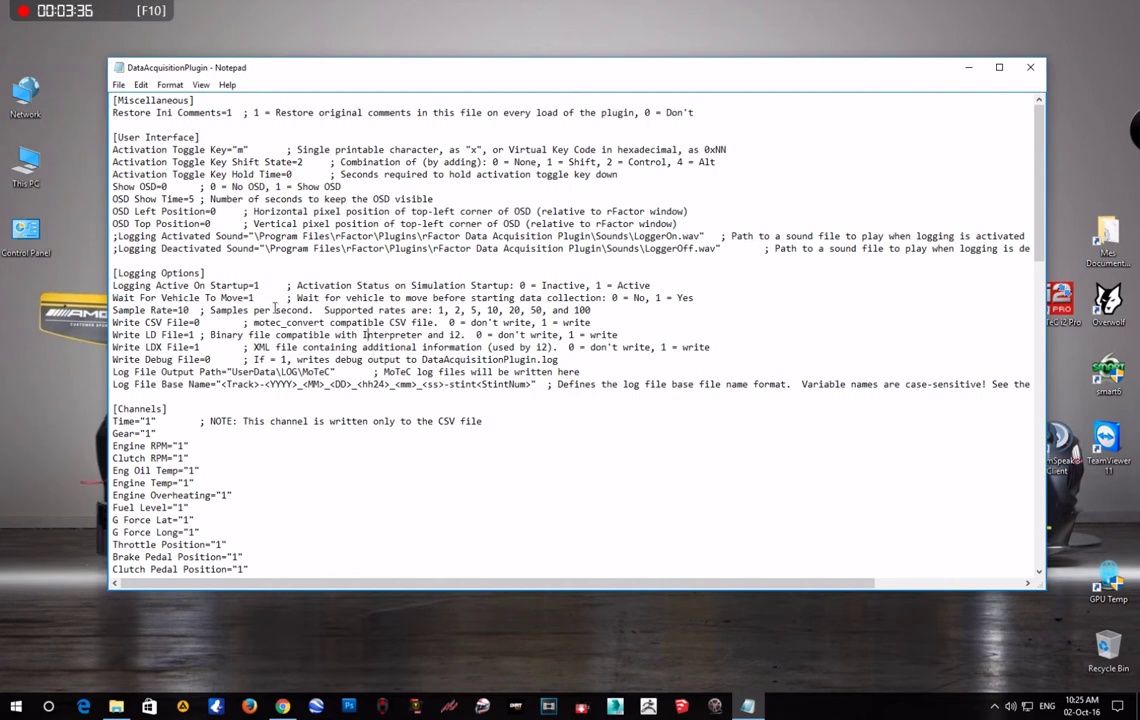
double_click(238, 150)
click(309, 230)
double_click(257, 286)
click(388, 337)
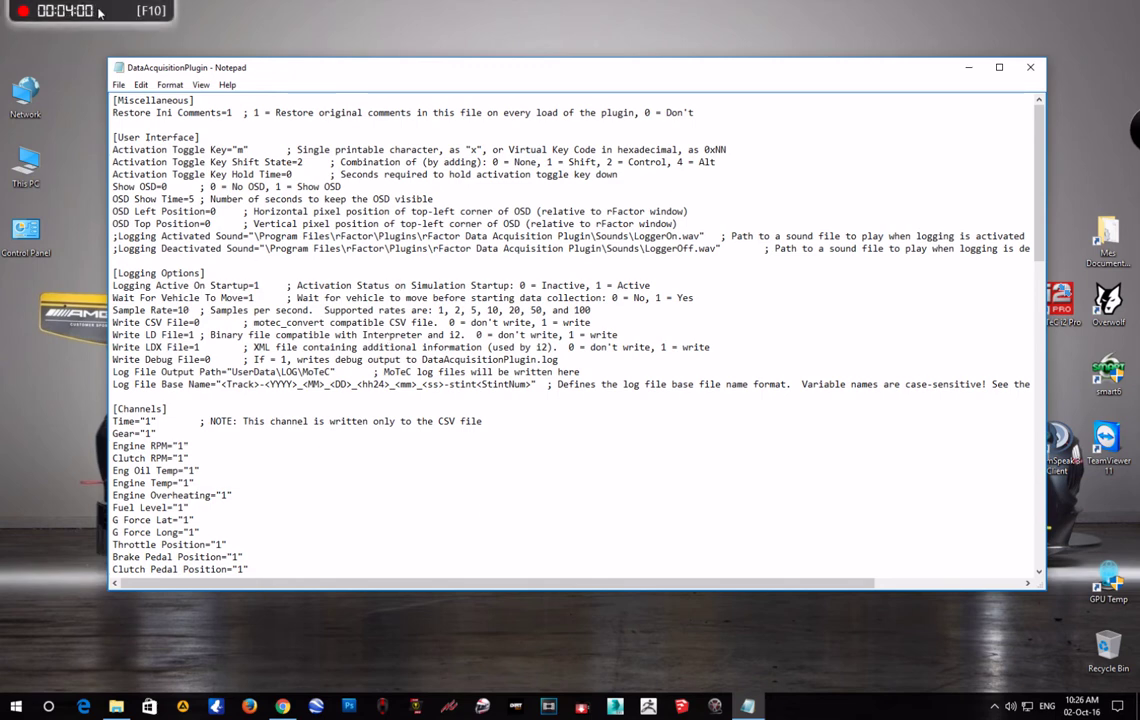
click(1010, 712)
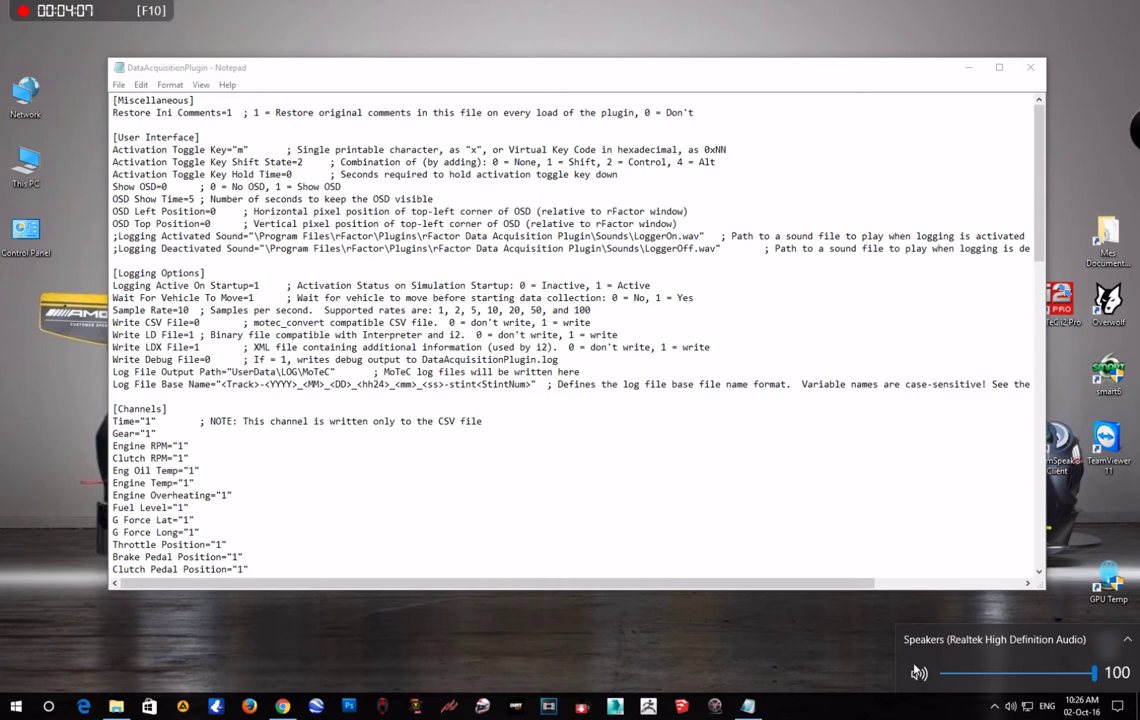
click(675, 645)
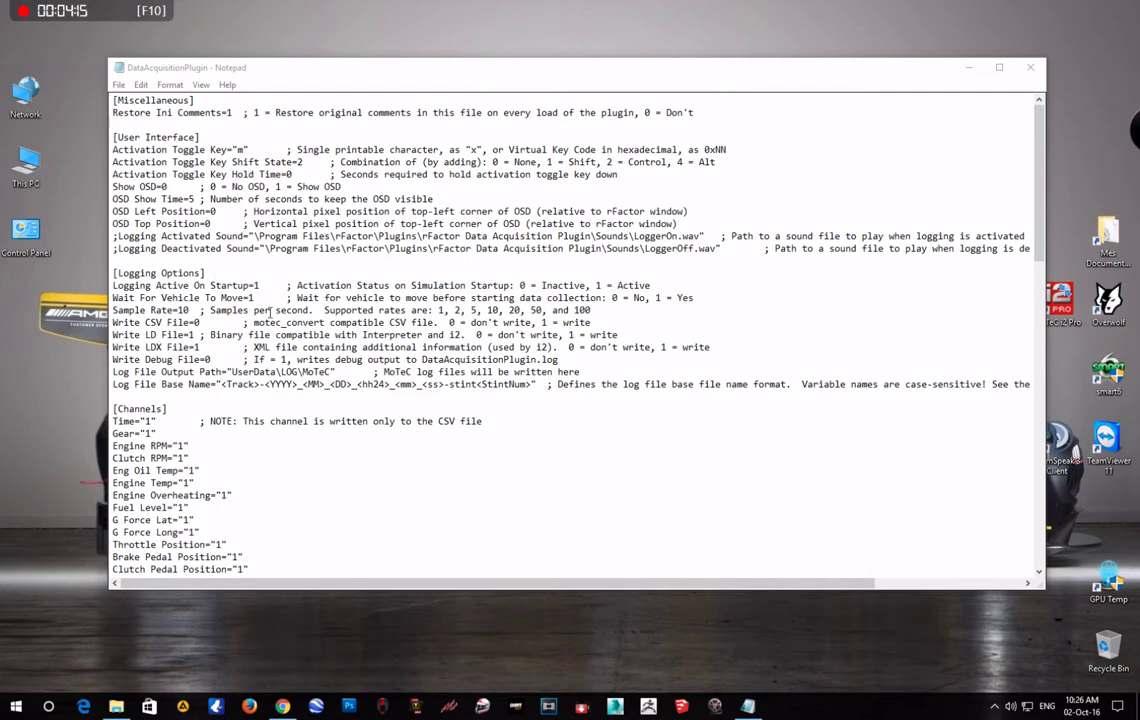
Step: Set Logging Active On Startup to 1 and check the commented-out Logging Activated Sound path
double_click(257, 285)
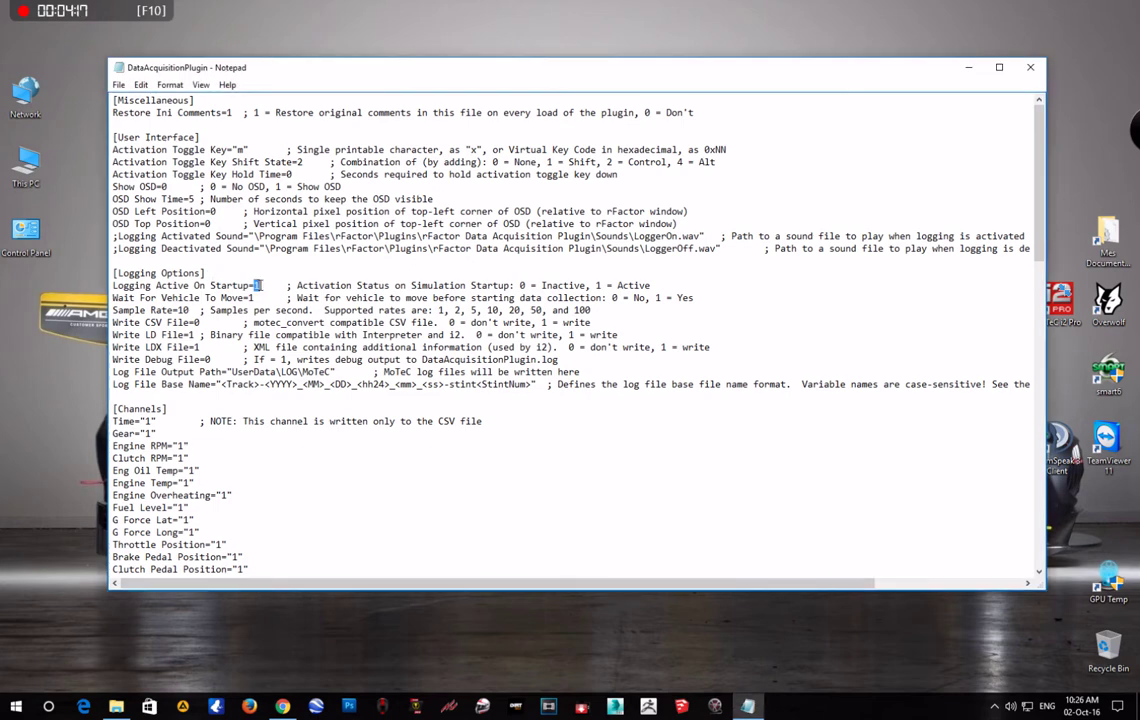
text(1)
drag(497, 236, 634, 236)
click(115, 237)
Step: Look through the Channels section of the configuration file, including the G Force Lat and Steered Angle entries
scroll(213, 310, down, 2)
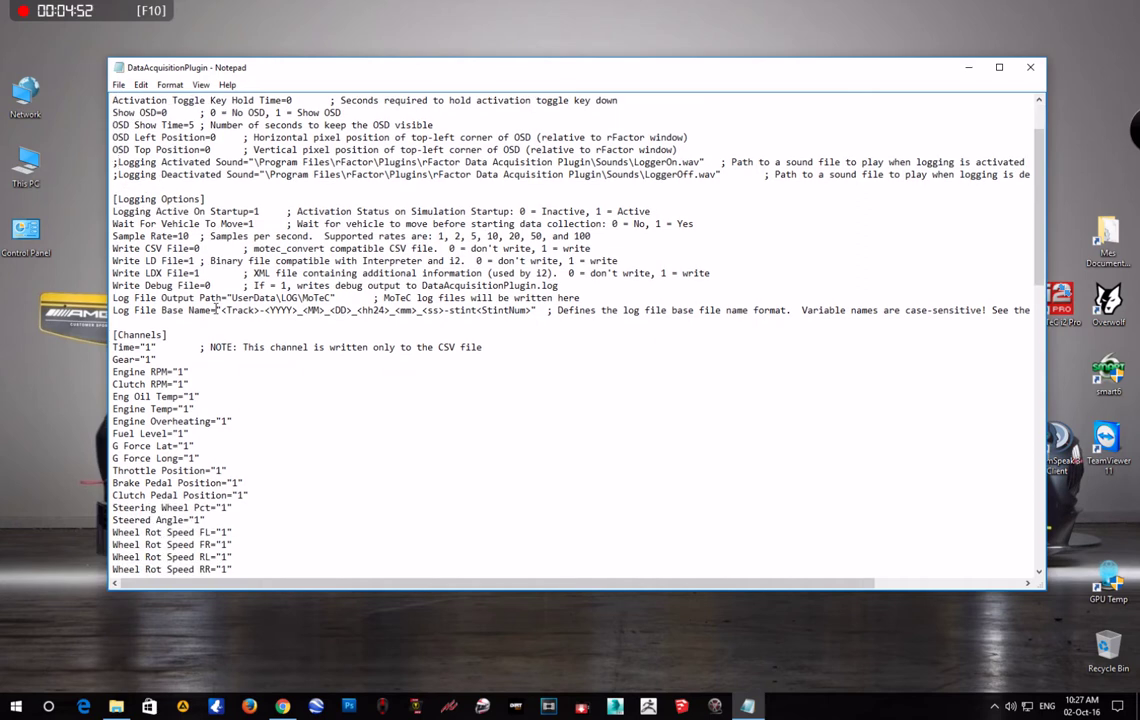
scroll(213, 310, down, 3)
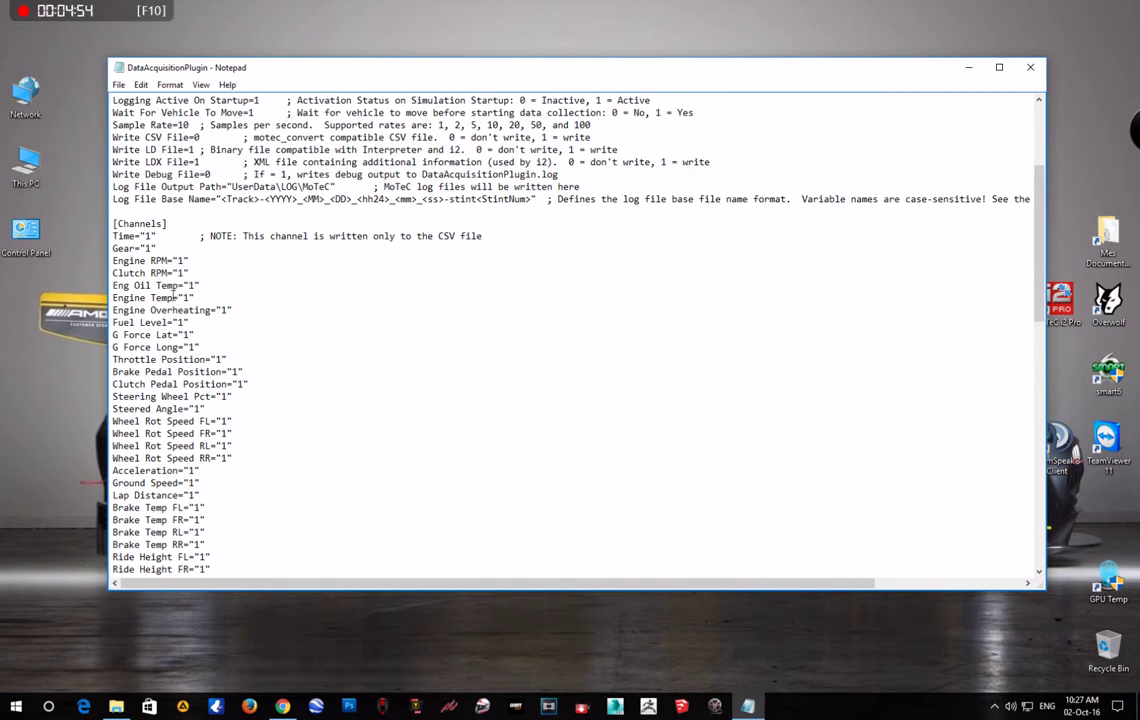
double_click(185, 334)
scroll(153, 468, down, 2)
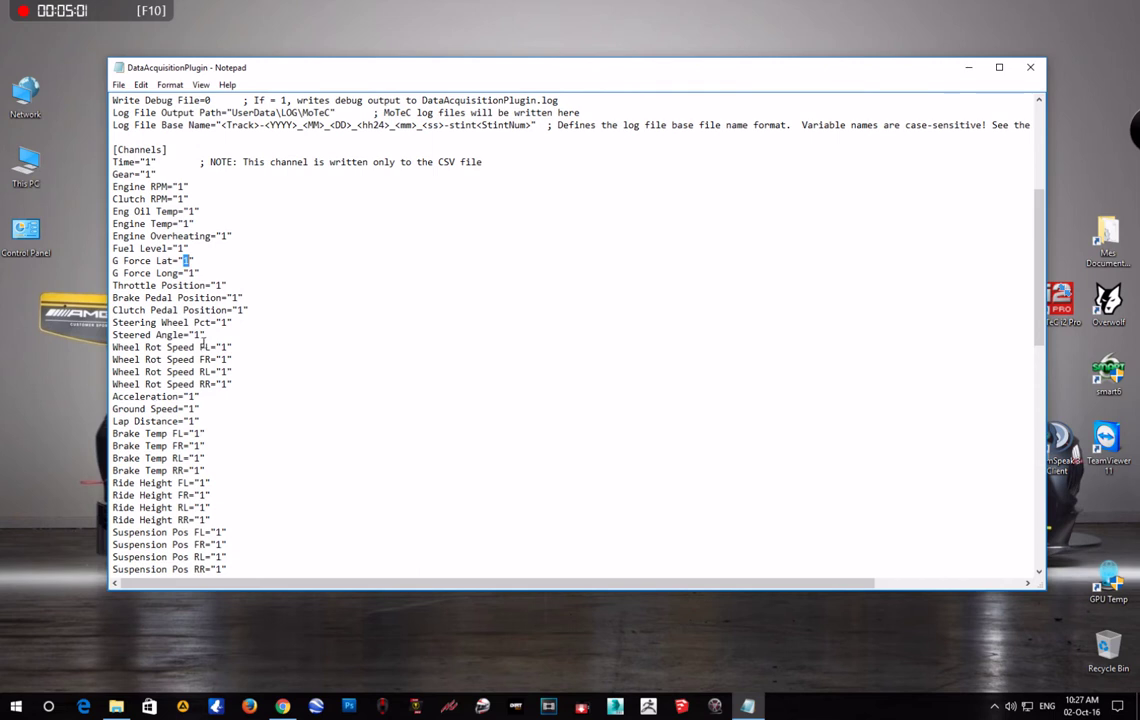
drag(208, 334, 112, 340)
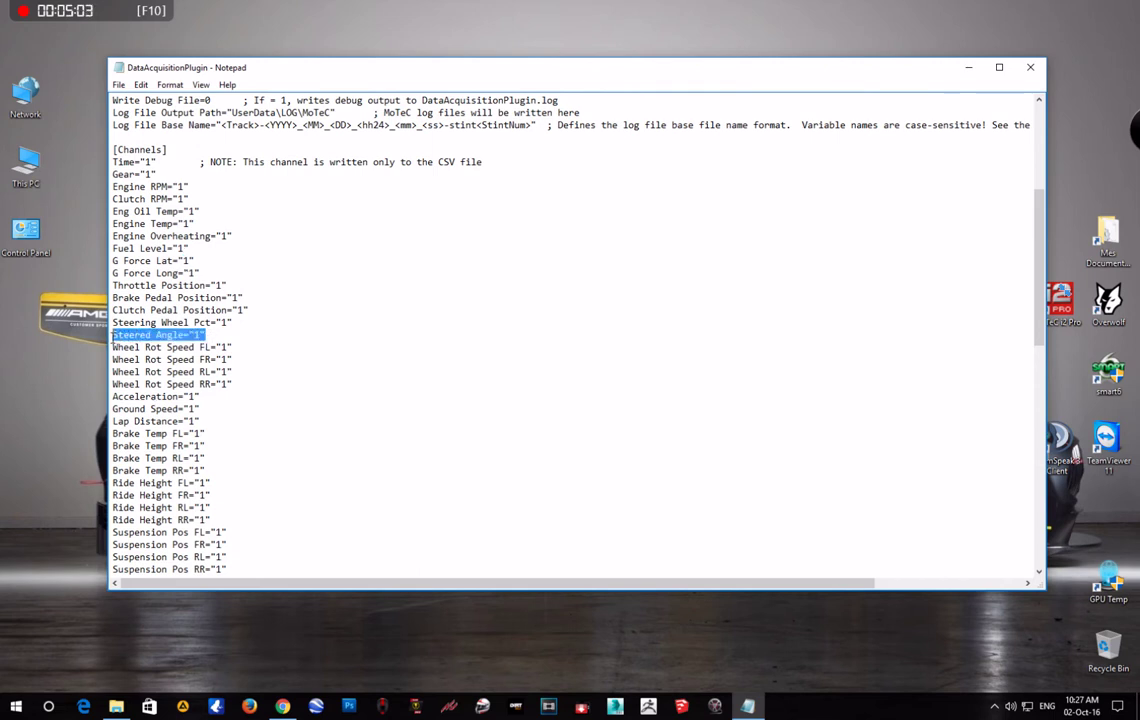
click(112, 338)
drag(112, 338, 208, 336)
scroll(208, 336, down, 18)
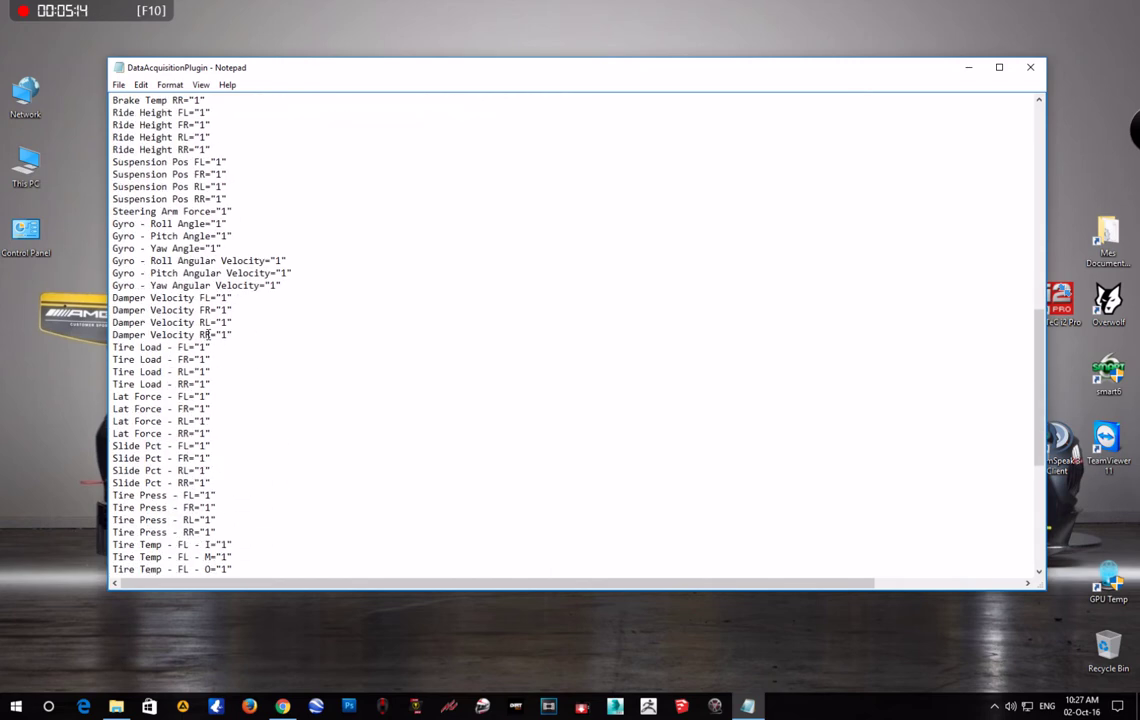
scroll(208, 334, up, 20)
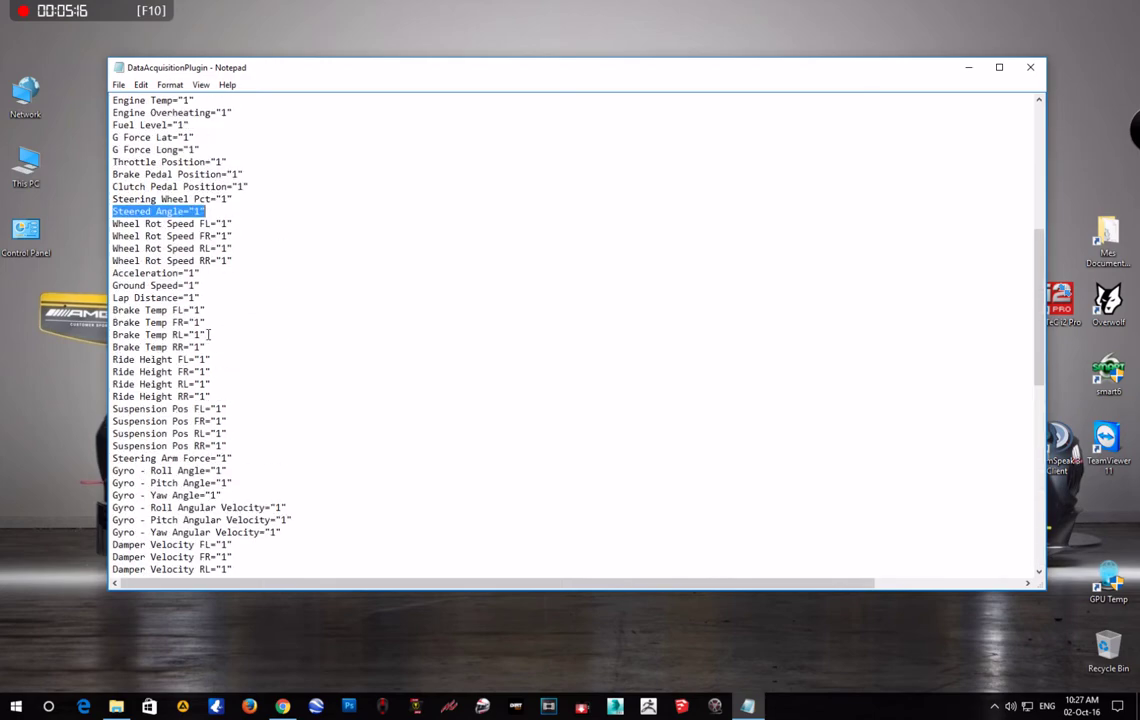
scroll(208, 336, up, 1)
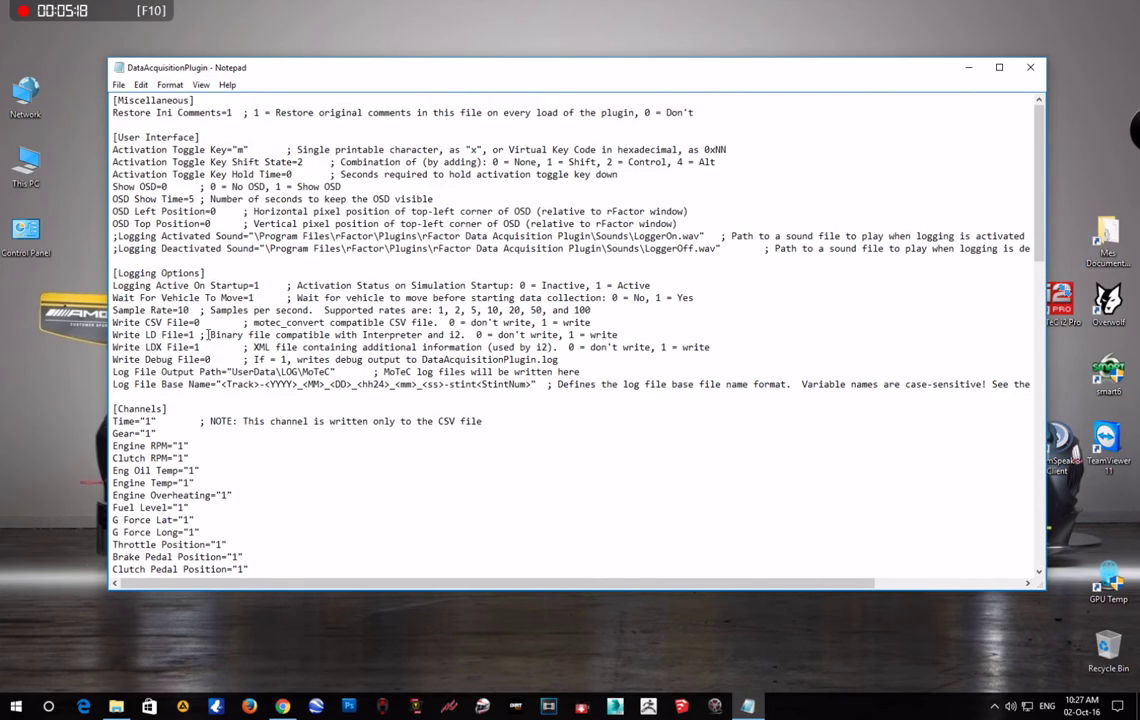
Step: Close the DataAcquisitionPlugin configuration file and the Automobilista folder window
click(1034, 68)
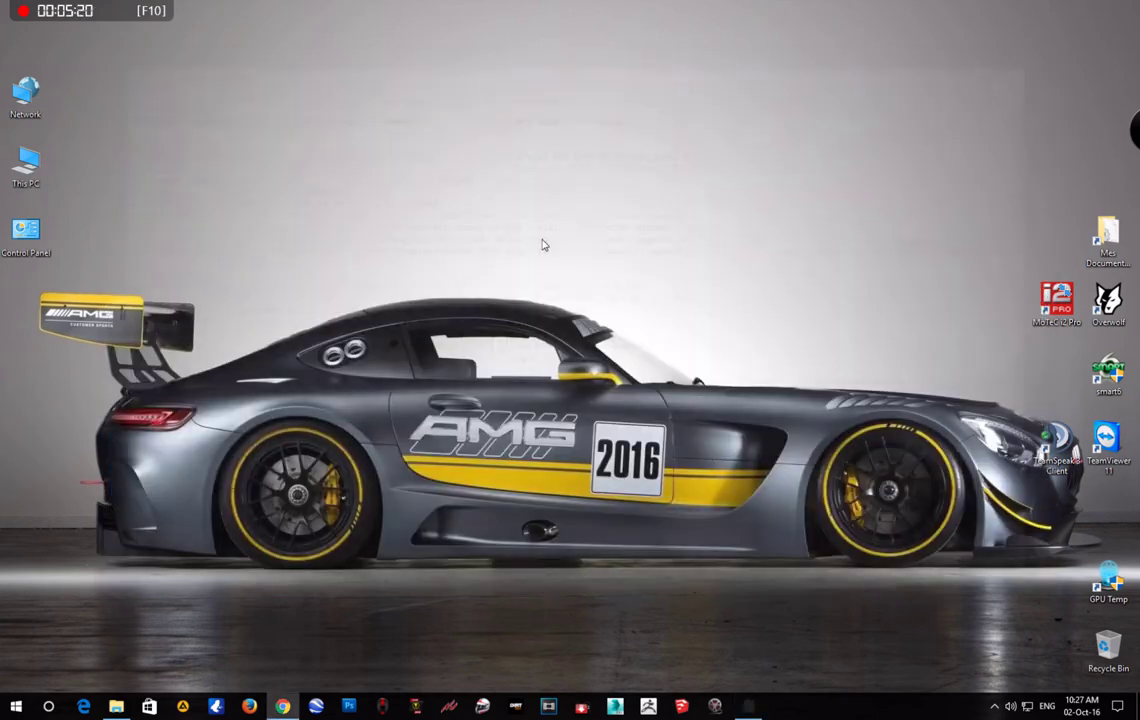
click(116, 706)
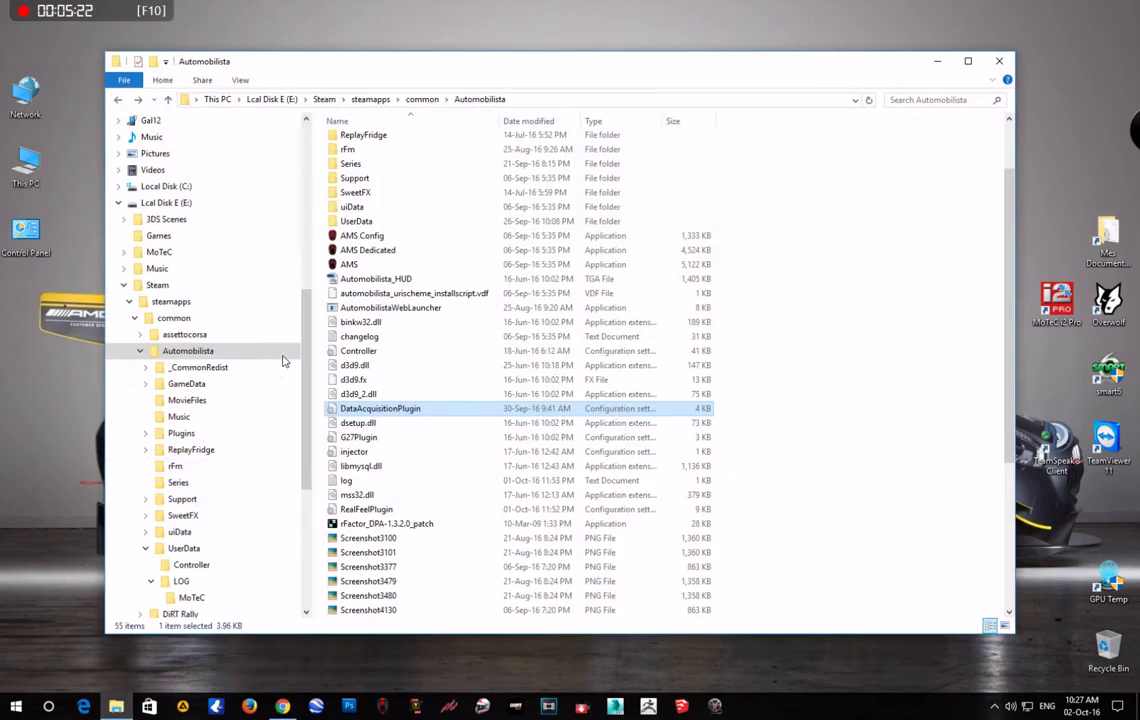
drag(436, 70, 444, 65)
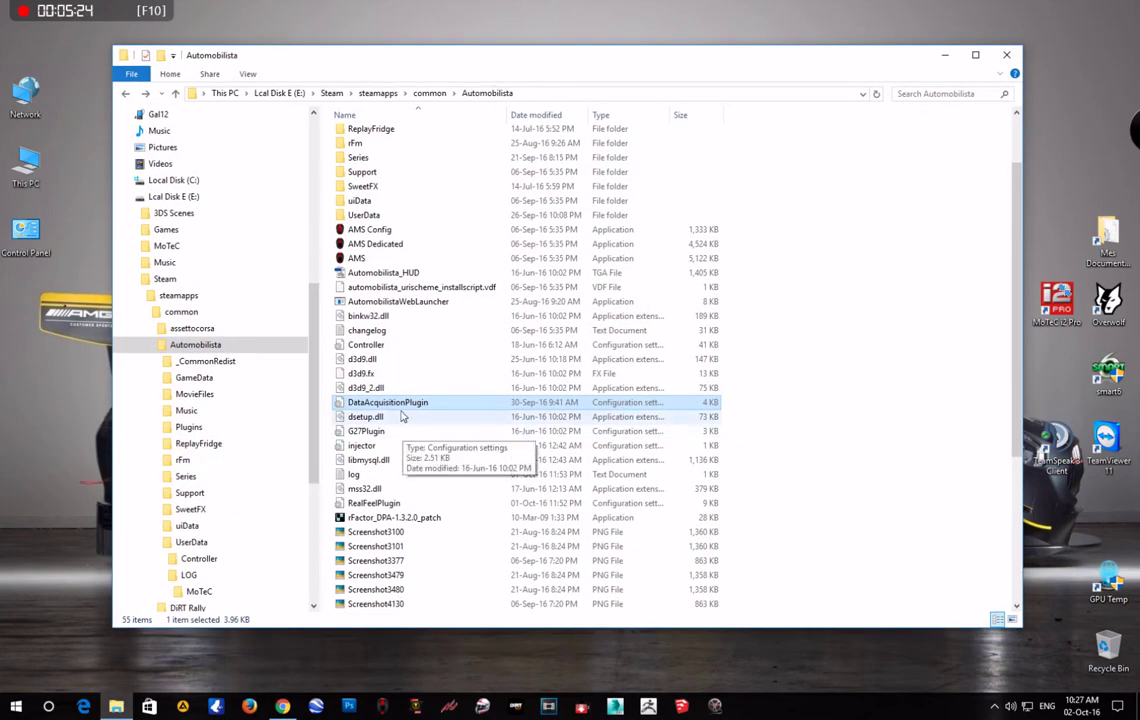
drag(748, 60, 741, 63)
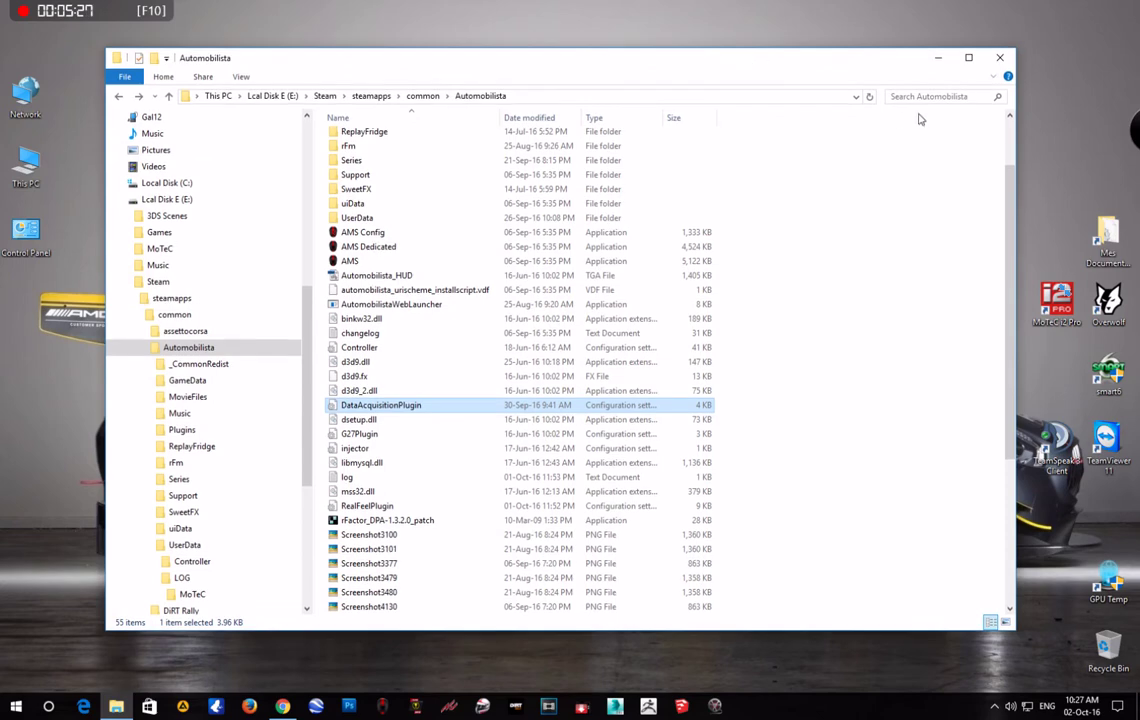
click(997, 60)
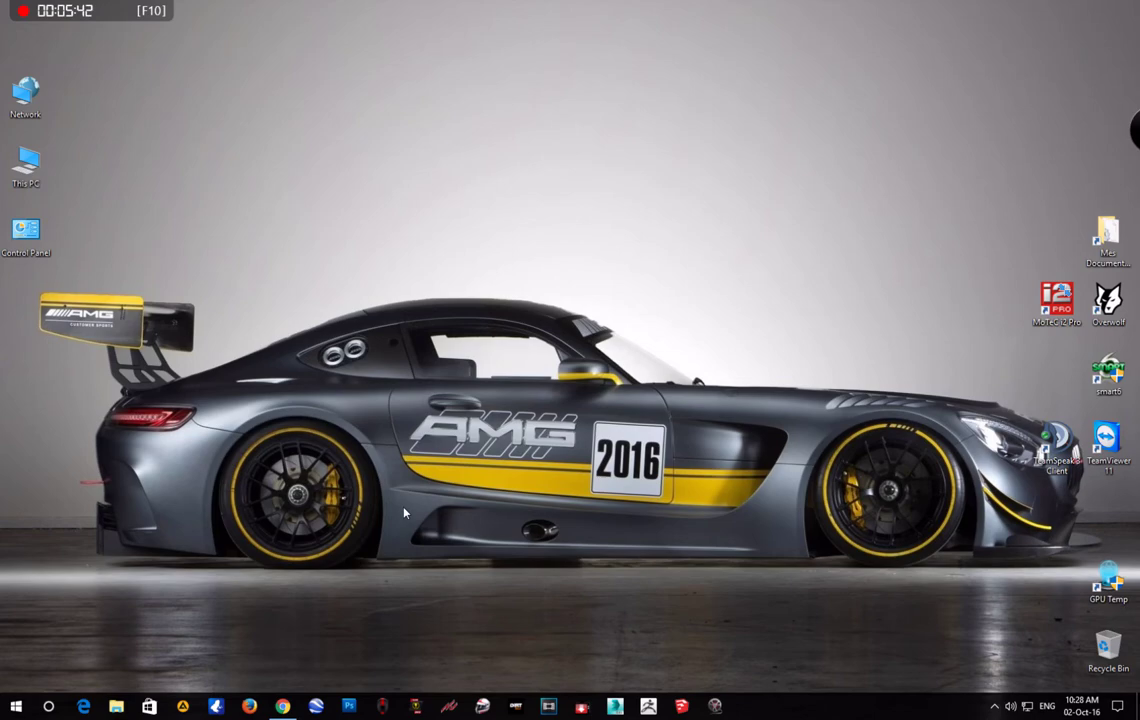
Step: Browse from the common folder to Automobilista's UserData\LOG\MoTeC folder to view the log files, and close the window
click(116, 706)
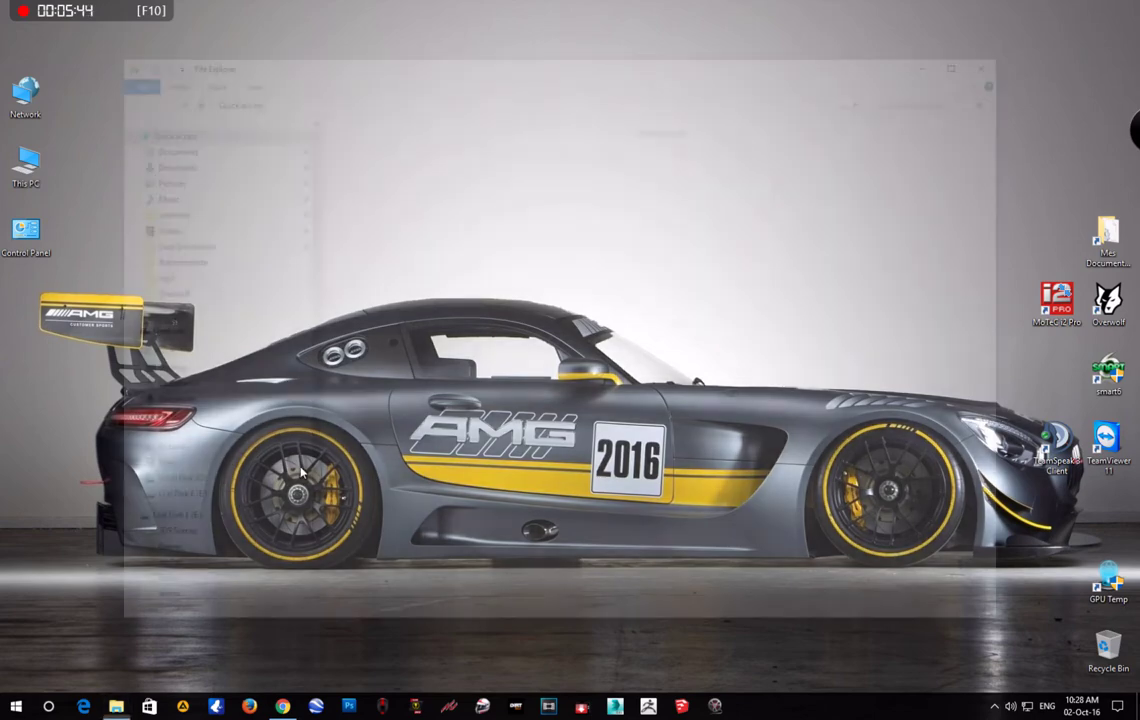
click(158, 210)
double_click(360, 152)
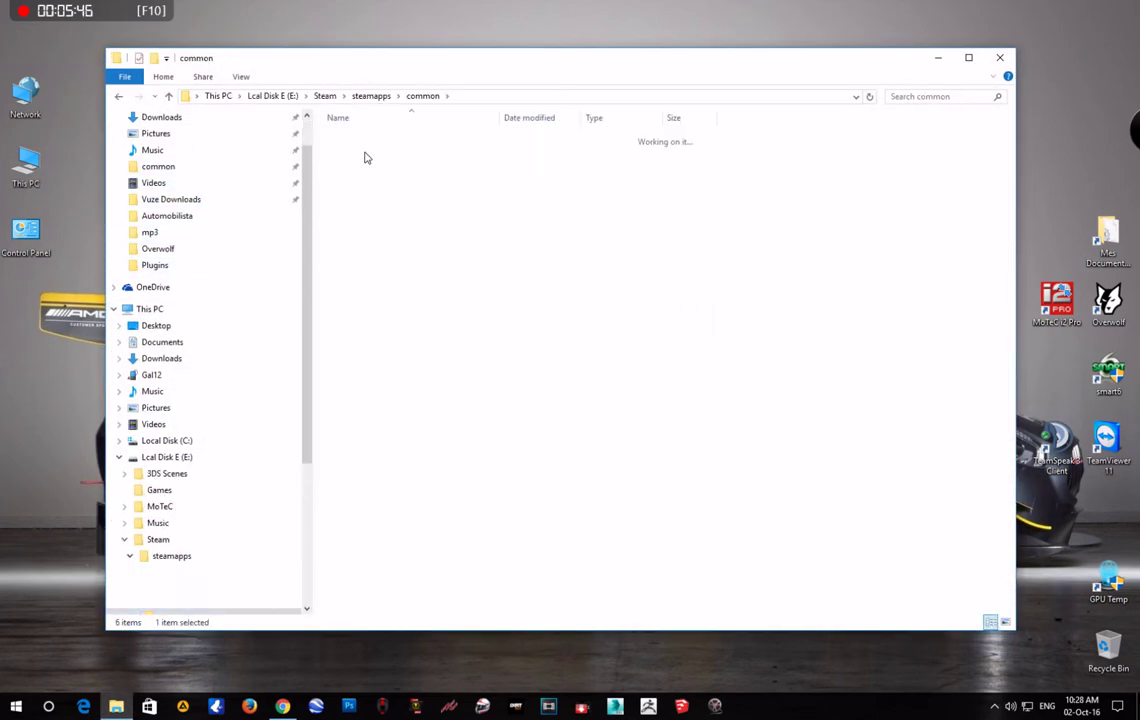
double_click(358, 296)
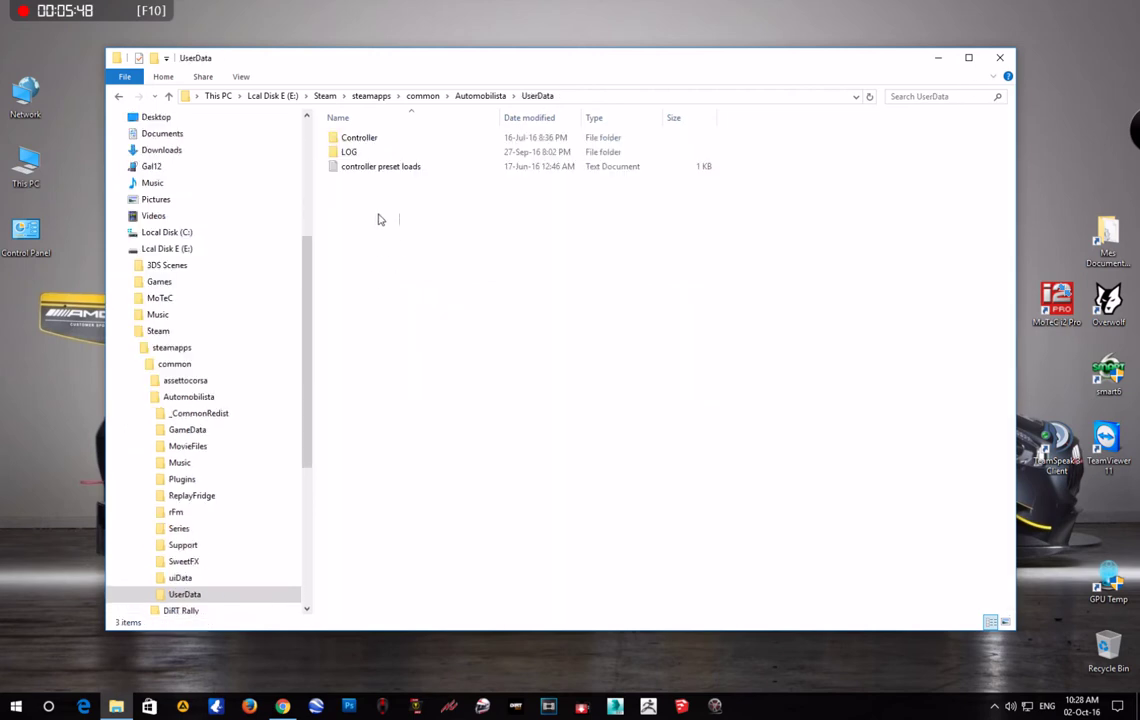
double_click(361, 153)
double_click(352, 137)
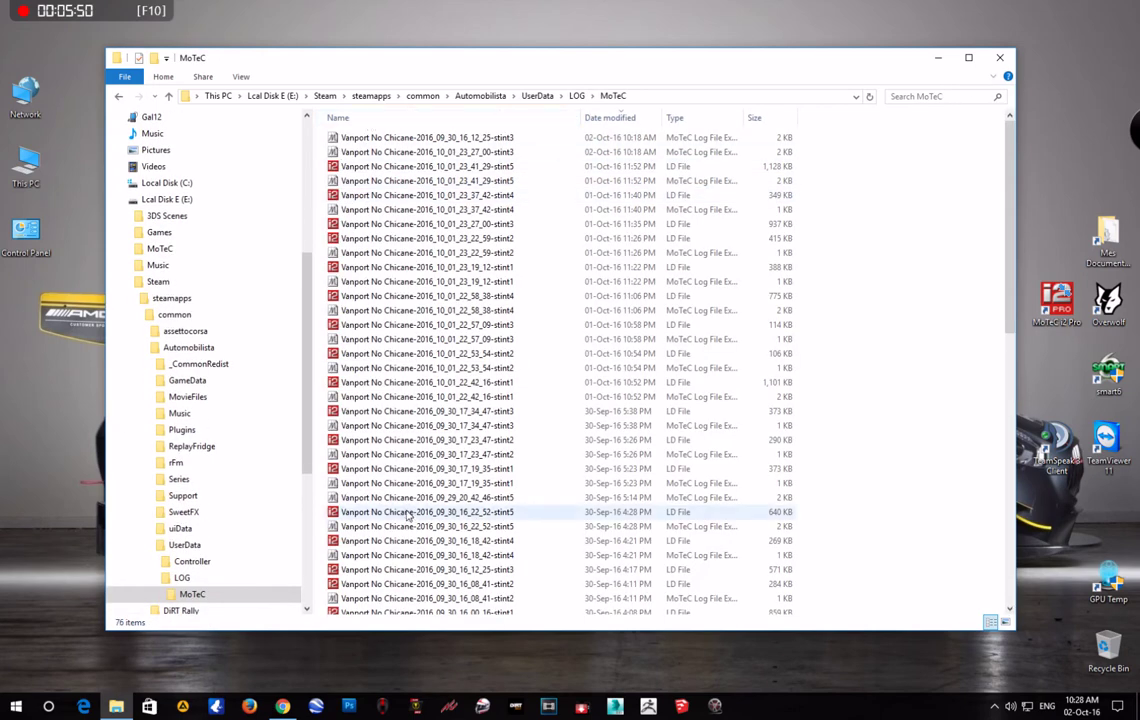
click(999, 57)
Step: Launch MoTeC i2 Pro and browse for log files in Automobilista's UserData\LOG\MoTeC folder
mouse_move(1057, 300)
mouse_down()
mouse_move(1012, 323)
mouse_move(1055, 300)
mouse_up()
double_click(1057, 298)
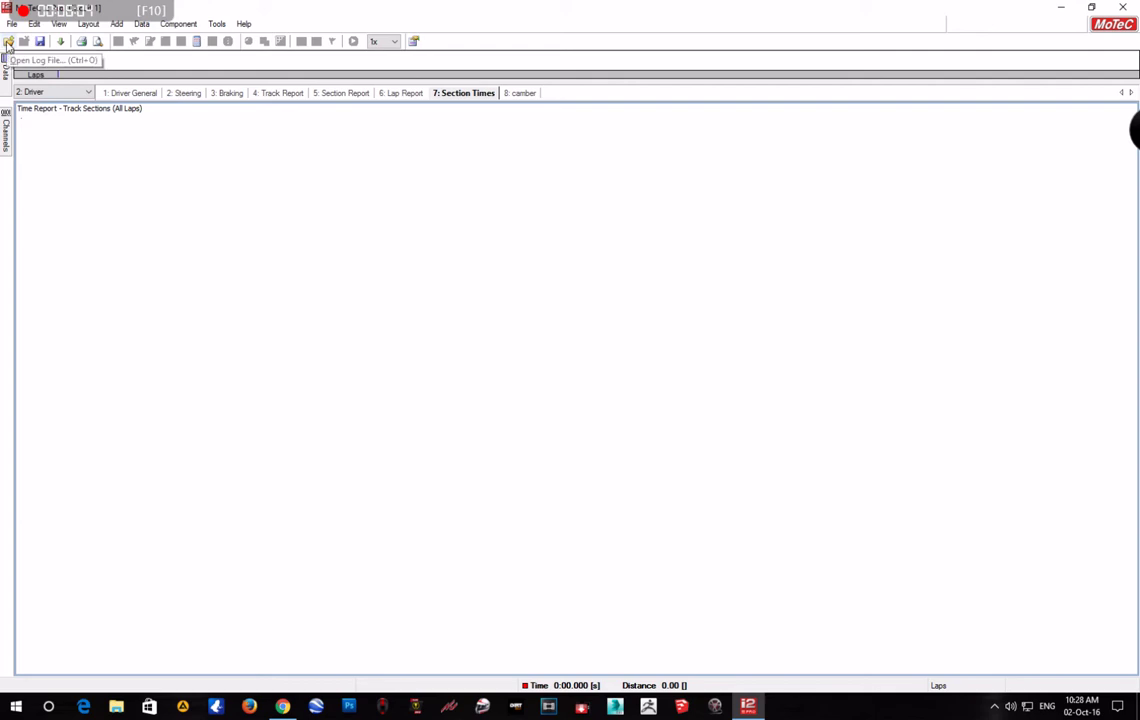
click(8, 42)
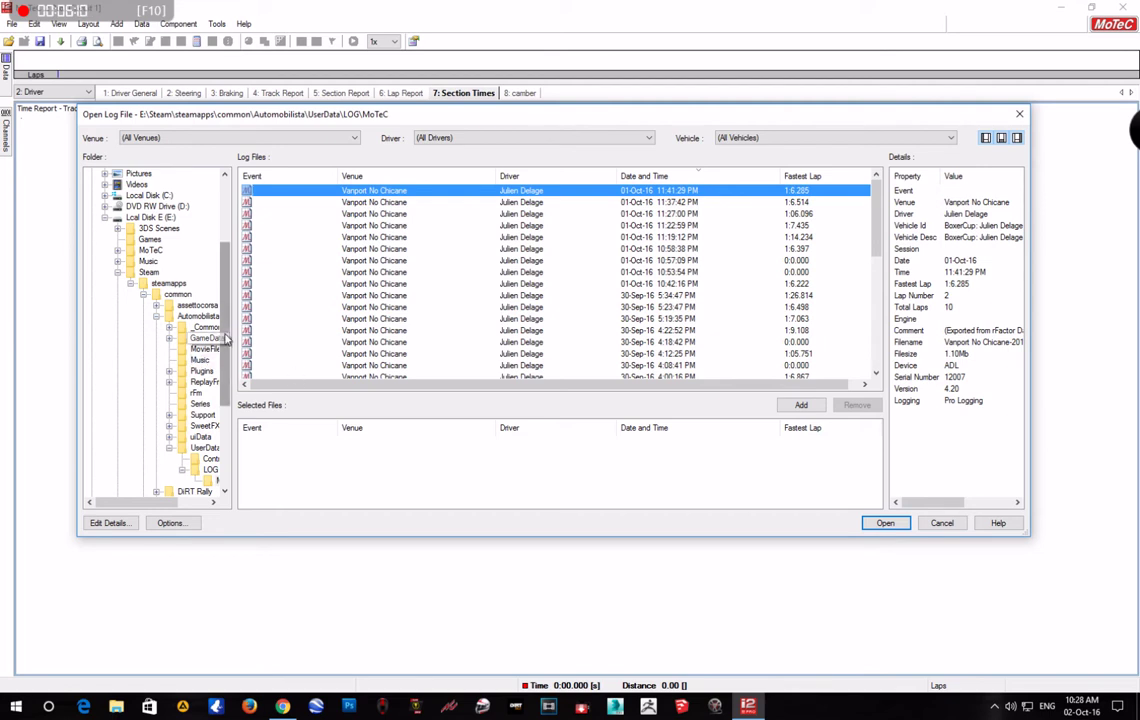
scroll(228, 384, down, 3)
drag(232, 384, 275, 384)
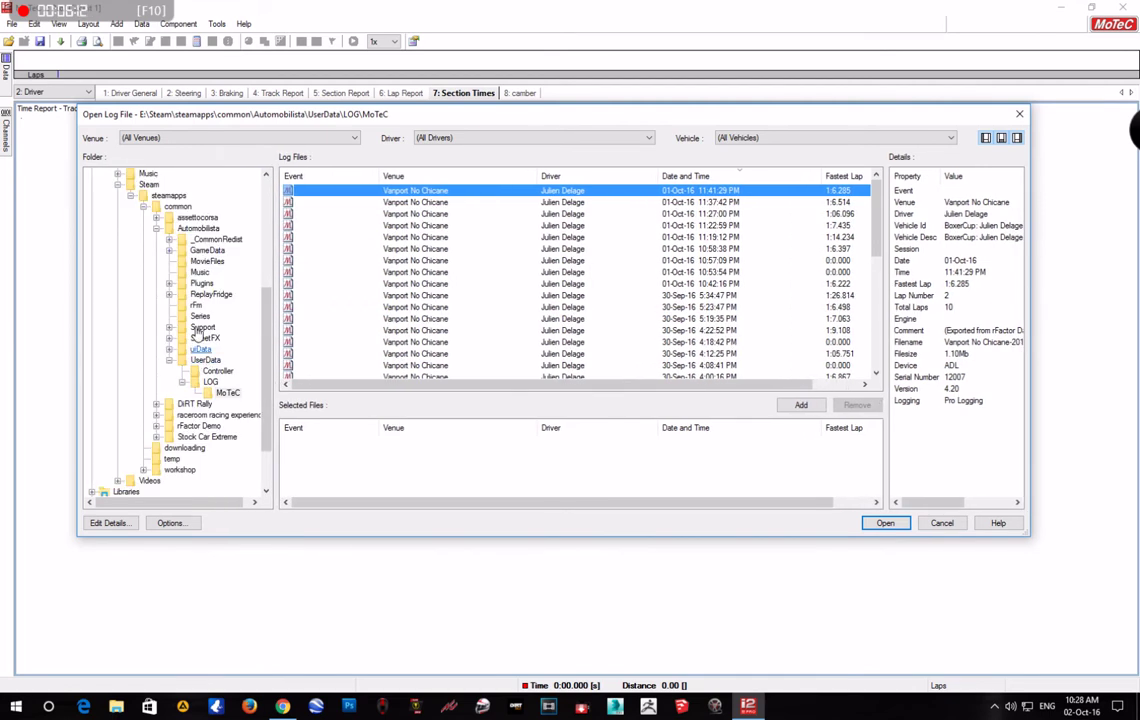
click(214, 394)
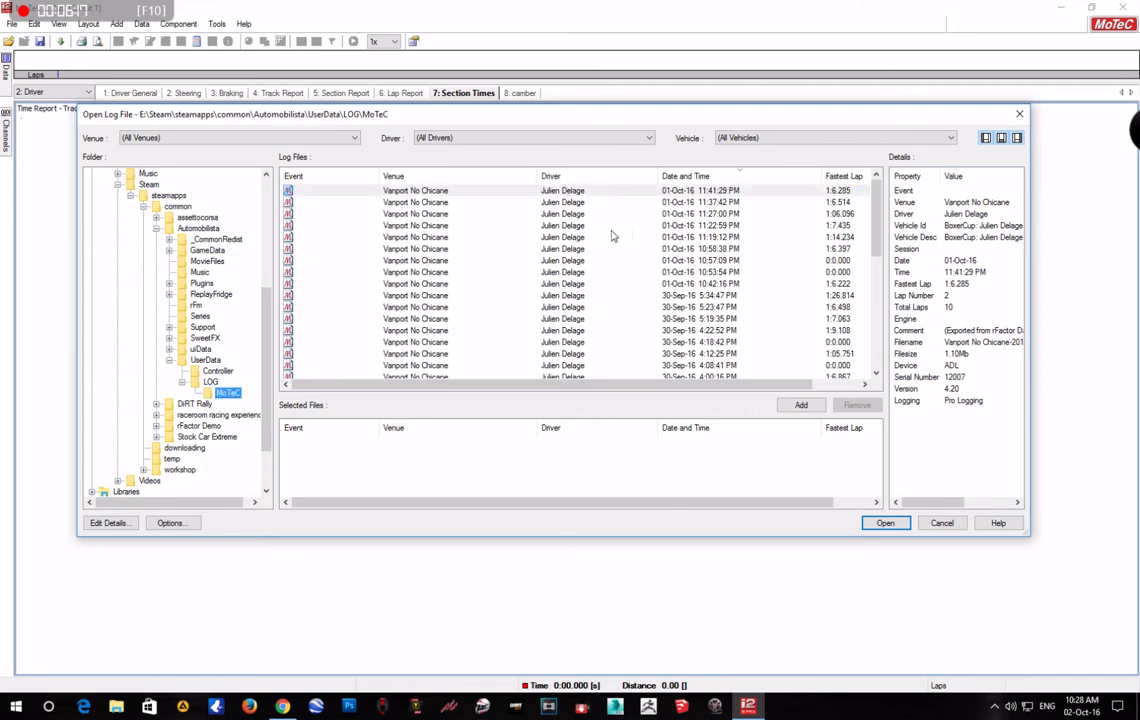
Step: Add the Vanport No Chicane log dated 01-Oct-16 11:27:00 PM to the files selected for opening
drag(622, 128, 595, 153)
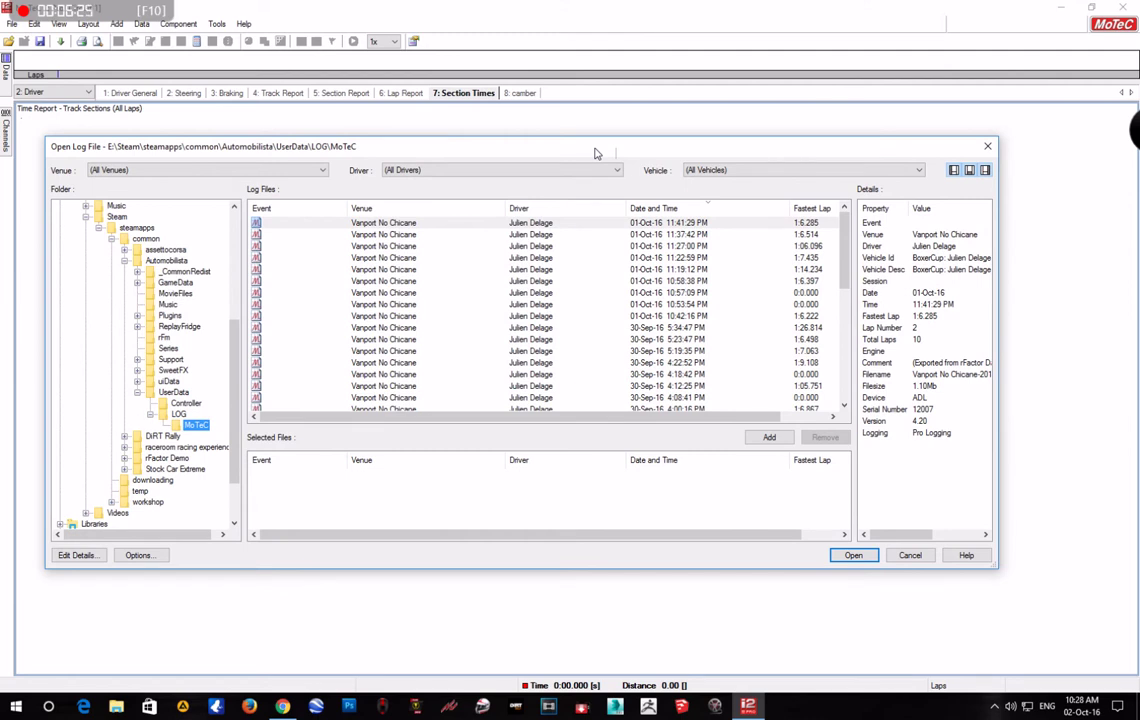
drag(790, 208, 764, 210)
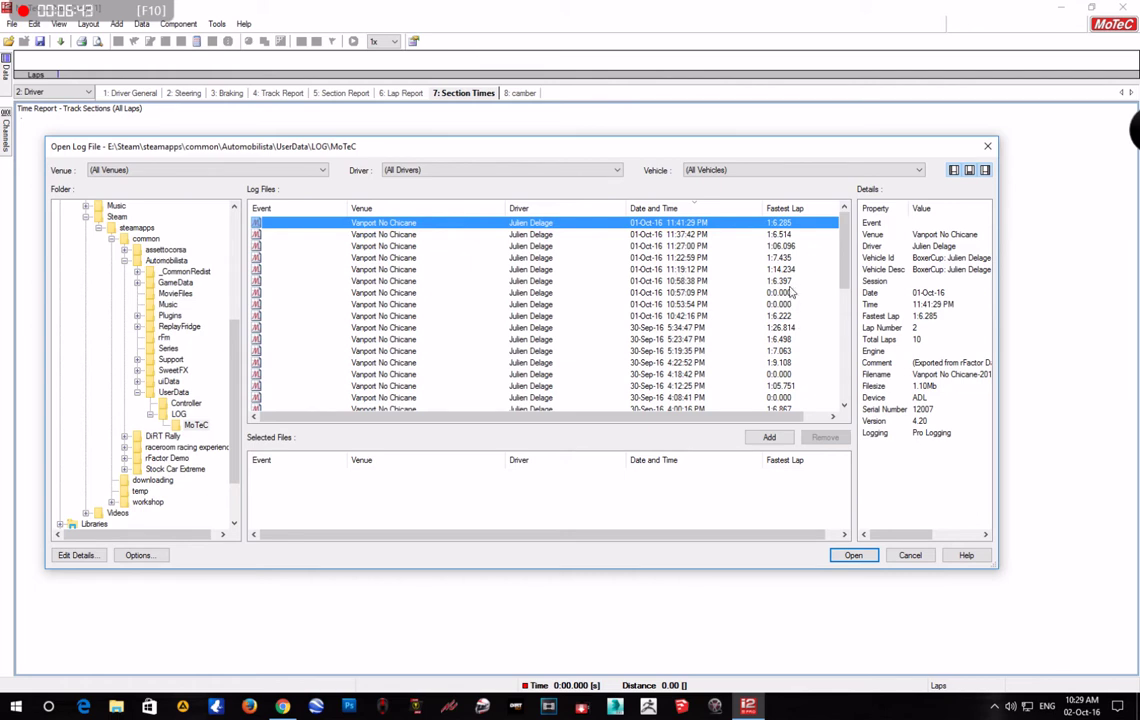
click(783, 249)
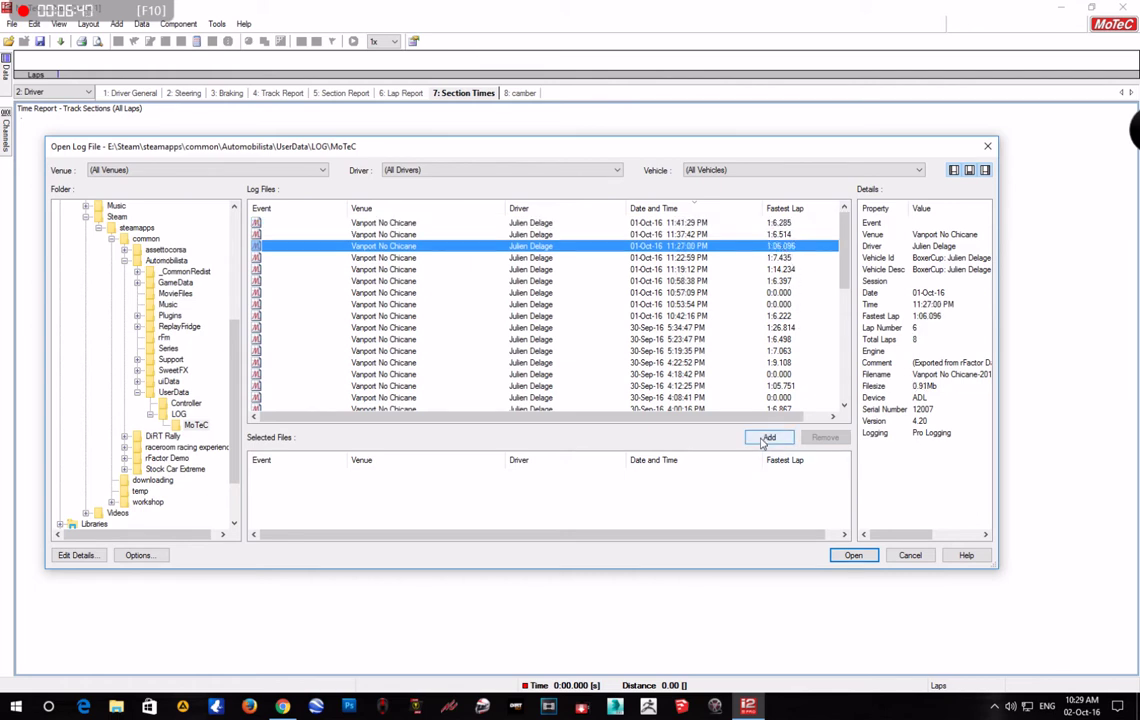
click(764, 440)
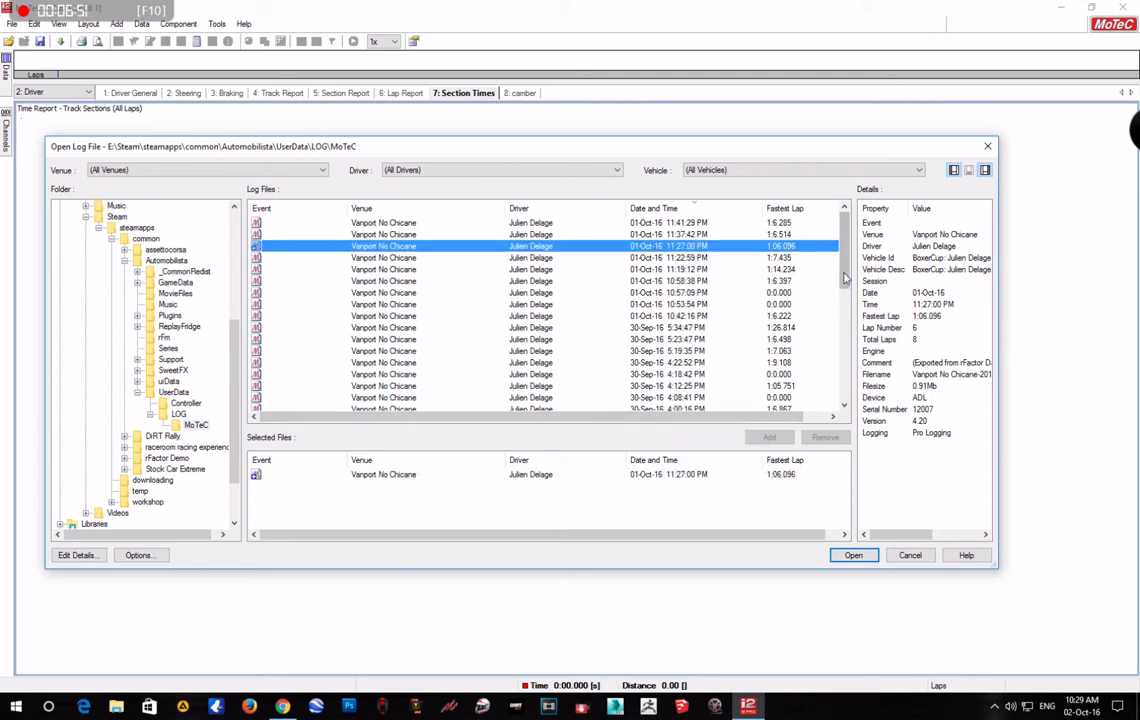
Step: Add the Vanport No Chicane log dated 30-Sep-16 4:12:25 PM to the selected files and open both logs
scroll(800, 330, down, 2)
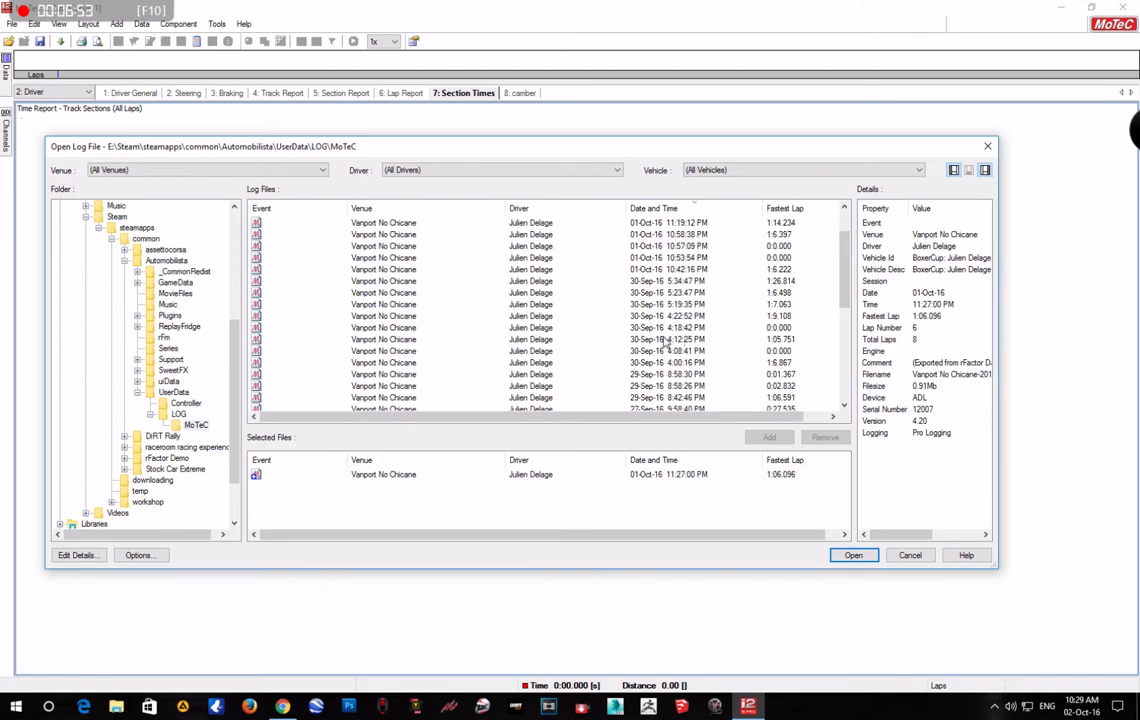
click(781, 340)
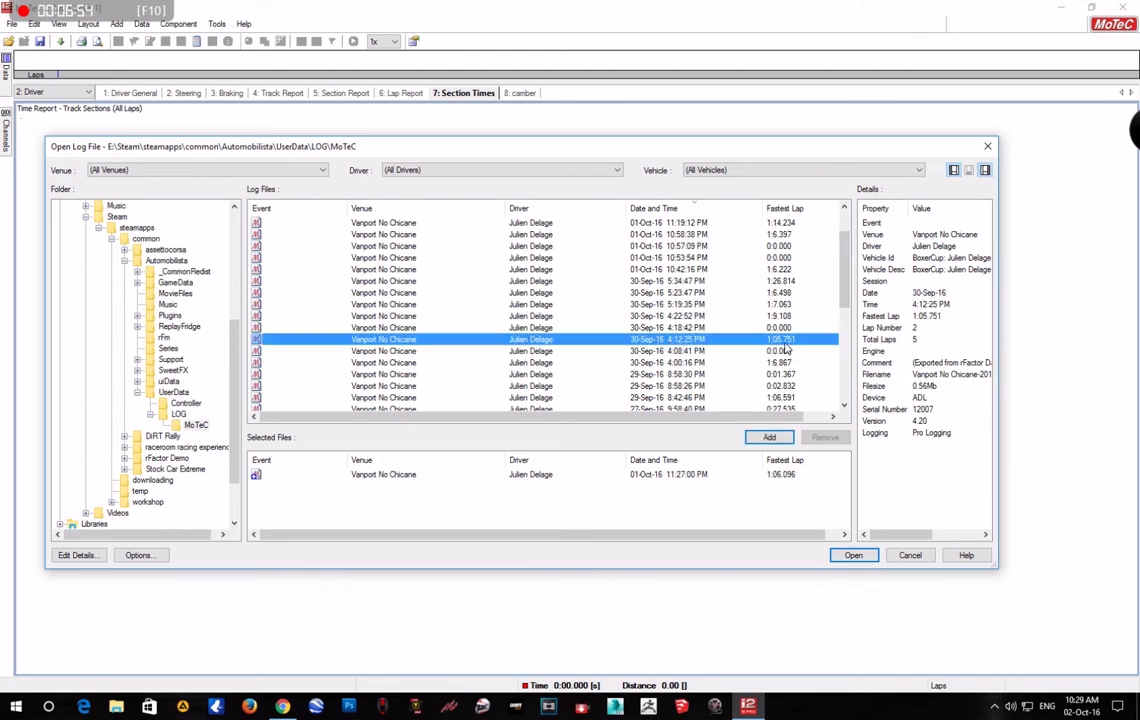
click(769, 437)
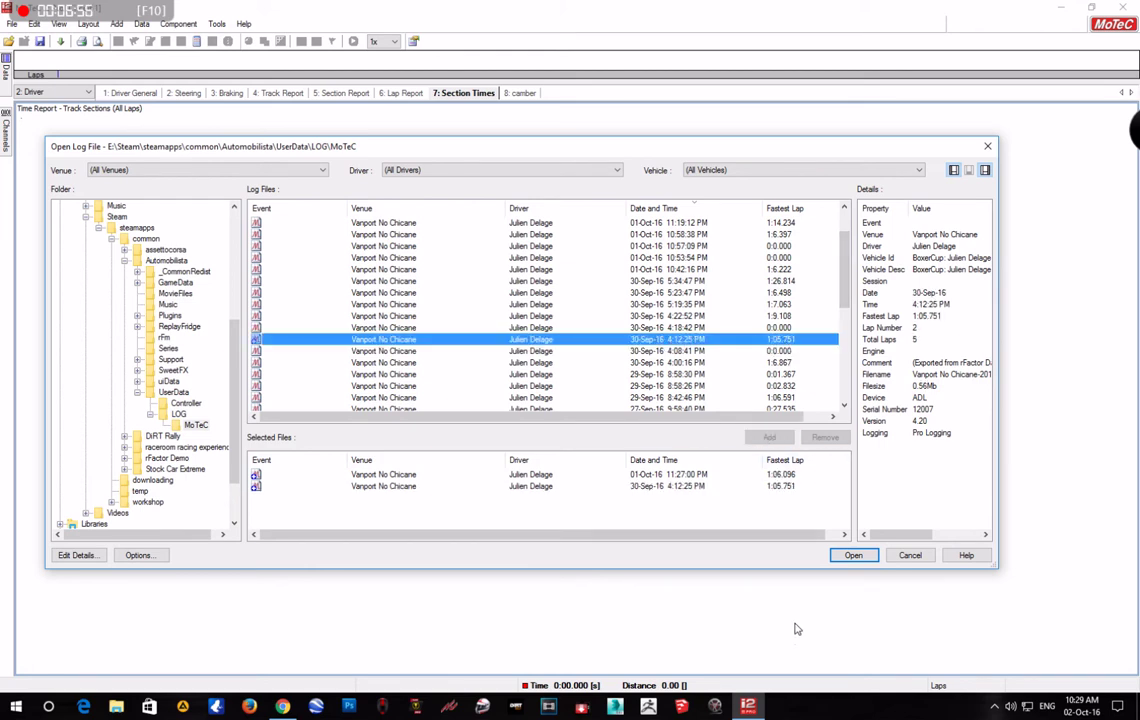
click(851, 556)
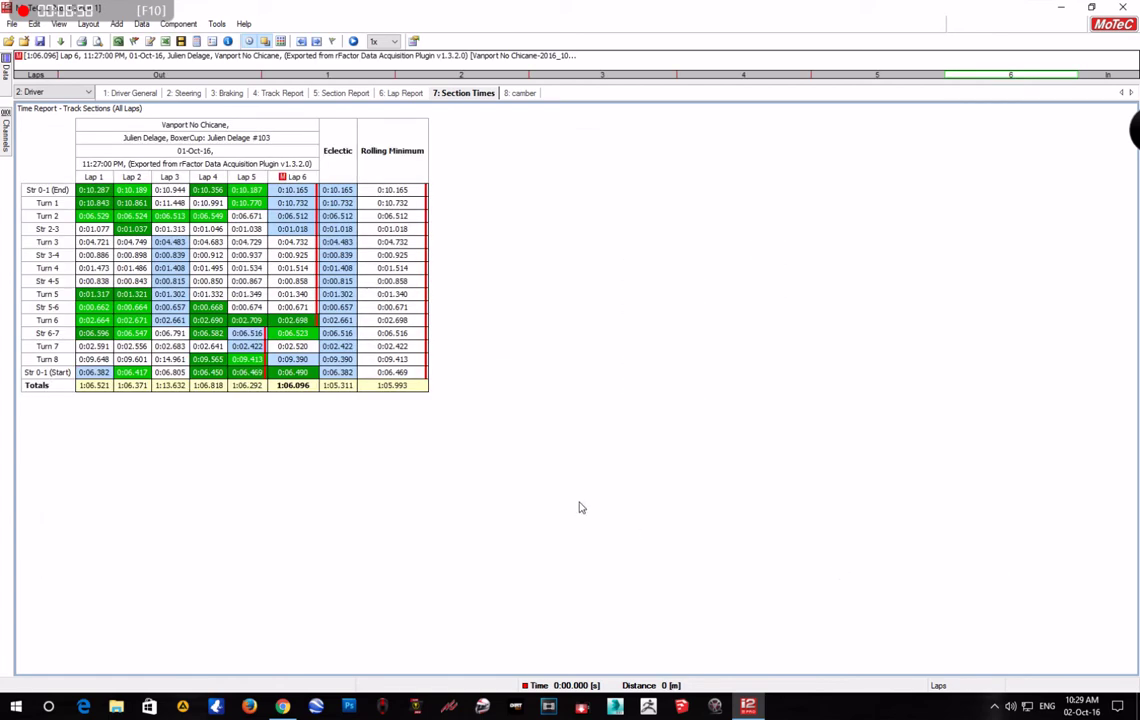
Step: Look through the Driver General, Steering, Braking, Track Report, Section Report and Lap Report worksheets, and return to Driver General
click(121, 92)
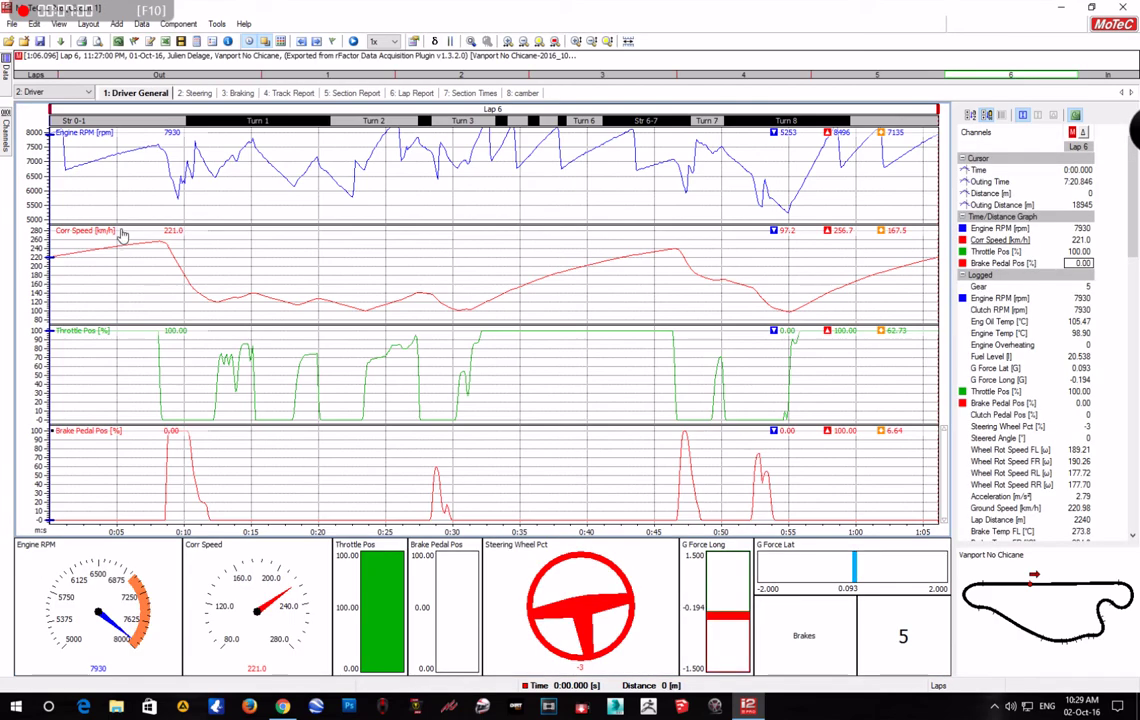
click(195, 92)
click(232, 92)
click(292, 92)
click(346, 92)
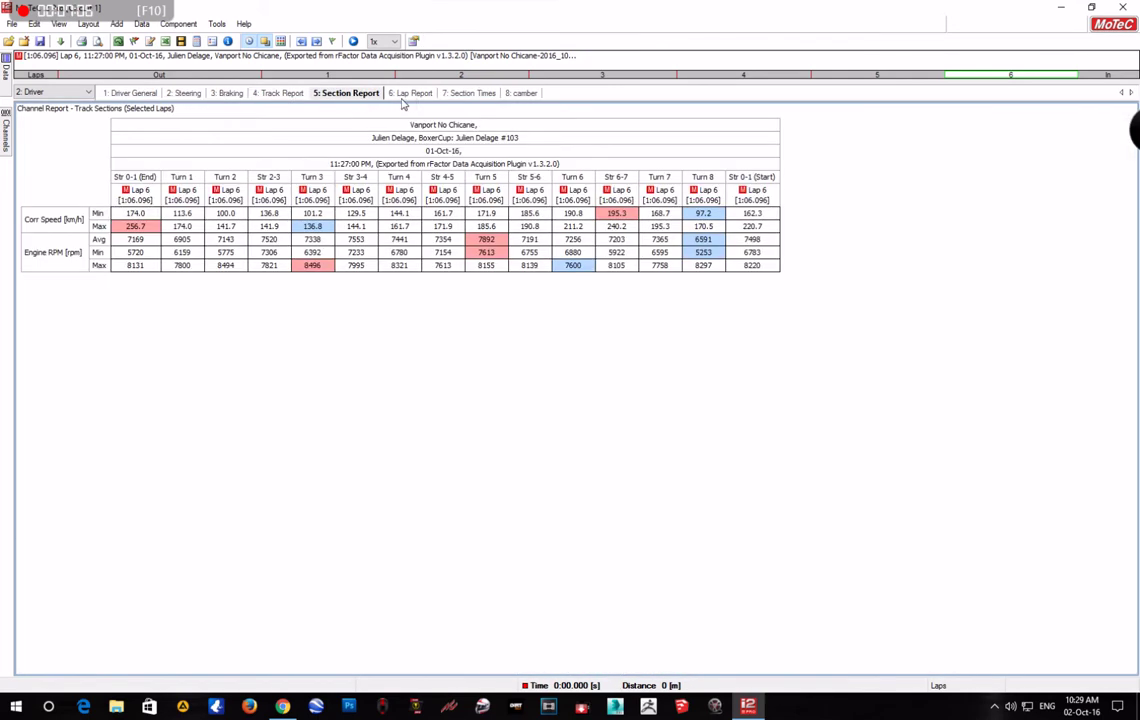
click(412, 92)
click(120, 93)
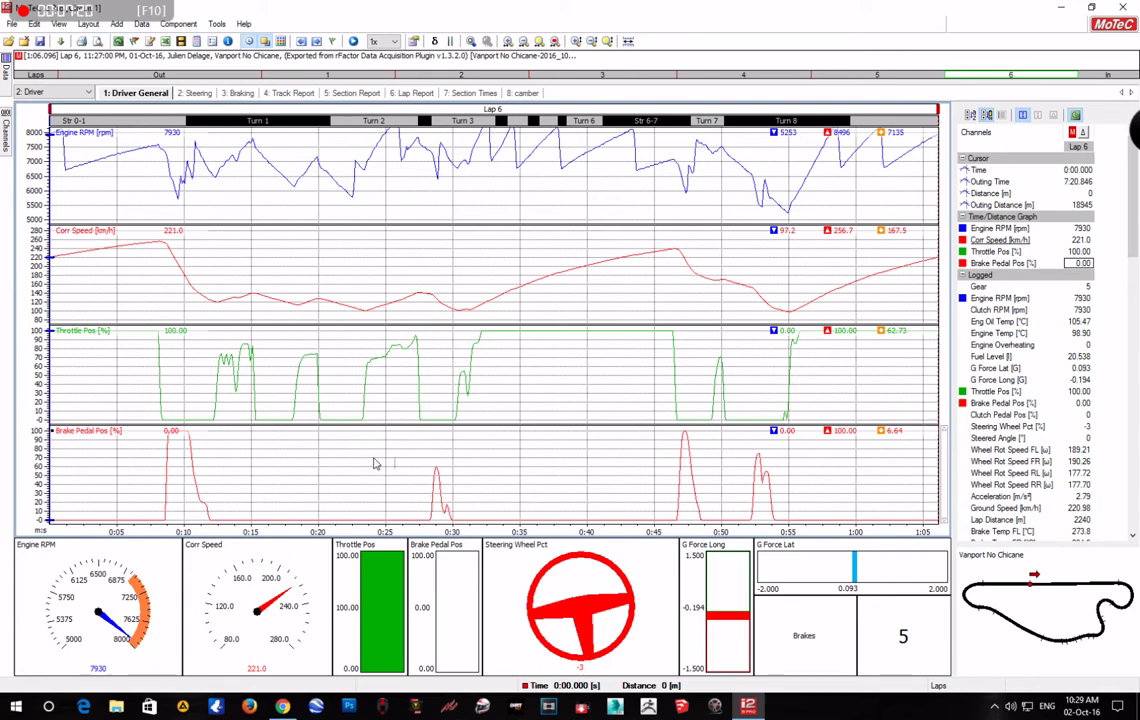
Step: Show Lap 2 of the 30-Sep-16 log, view several 01-Oct-16 laps, and return to Lap 6 with the lap list hidden
click(8, 87)
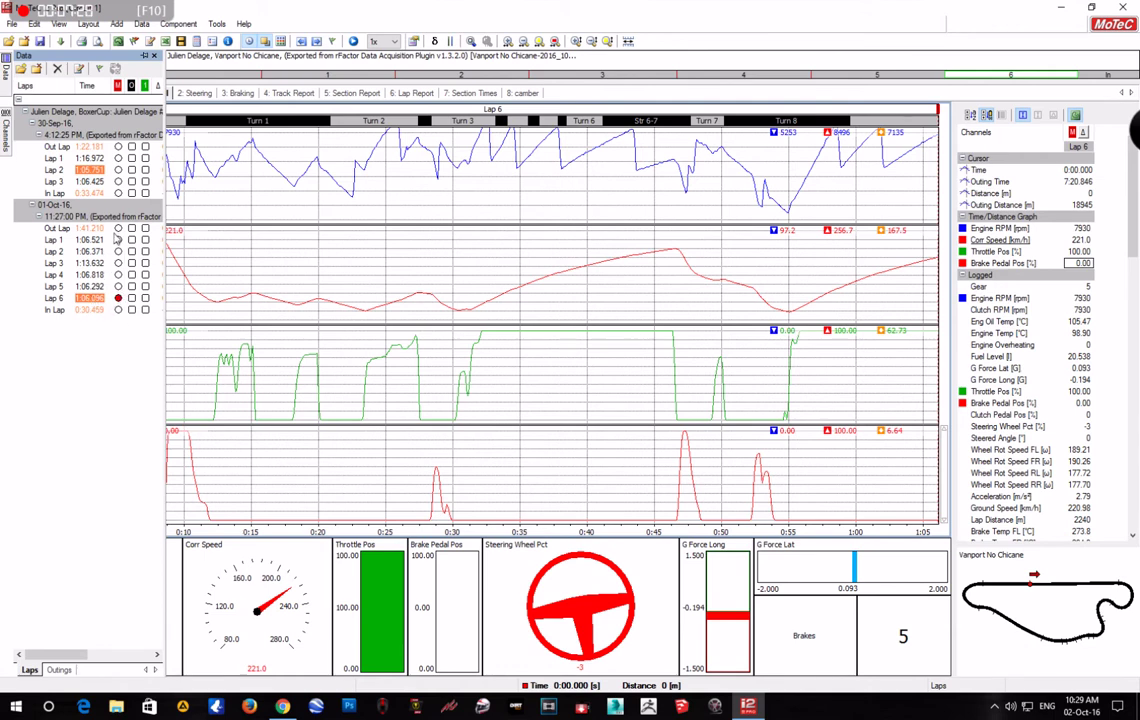
click(118, 170)
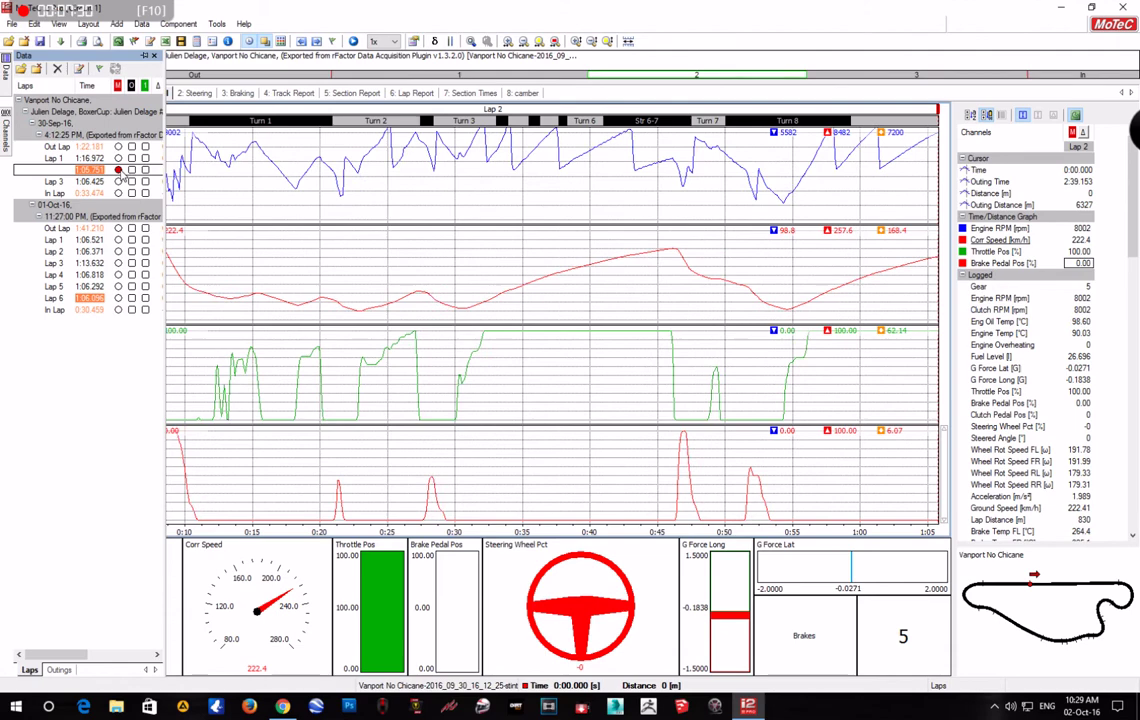
click(118, 251)
click(118, 286)
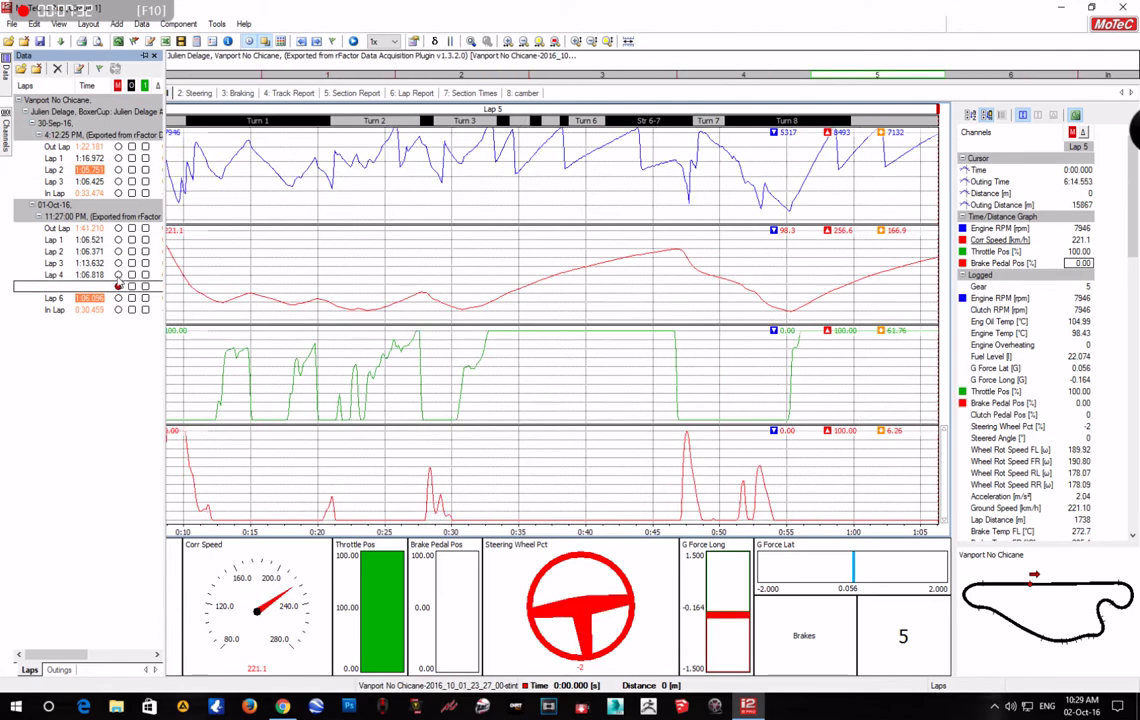
click(118, 263)
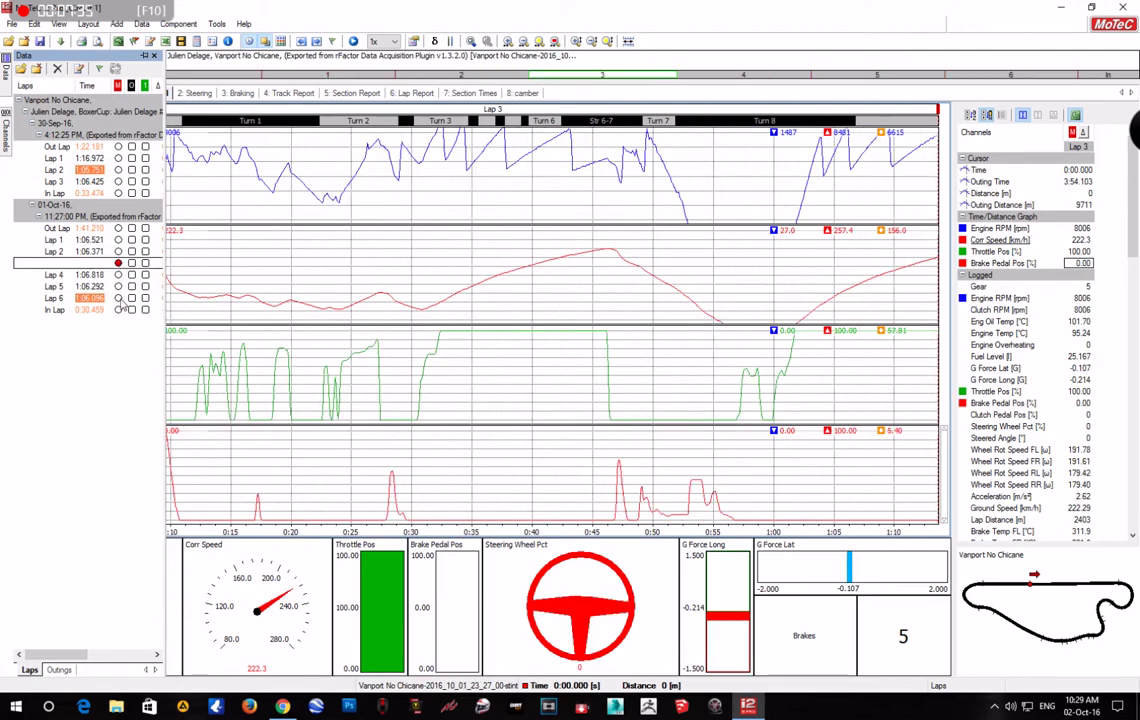
click(118, 298)
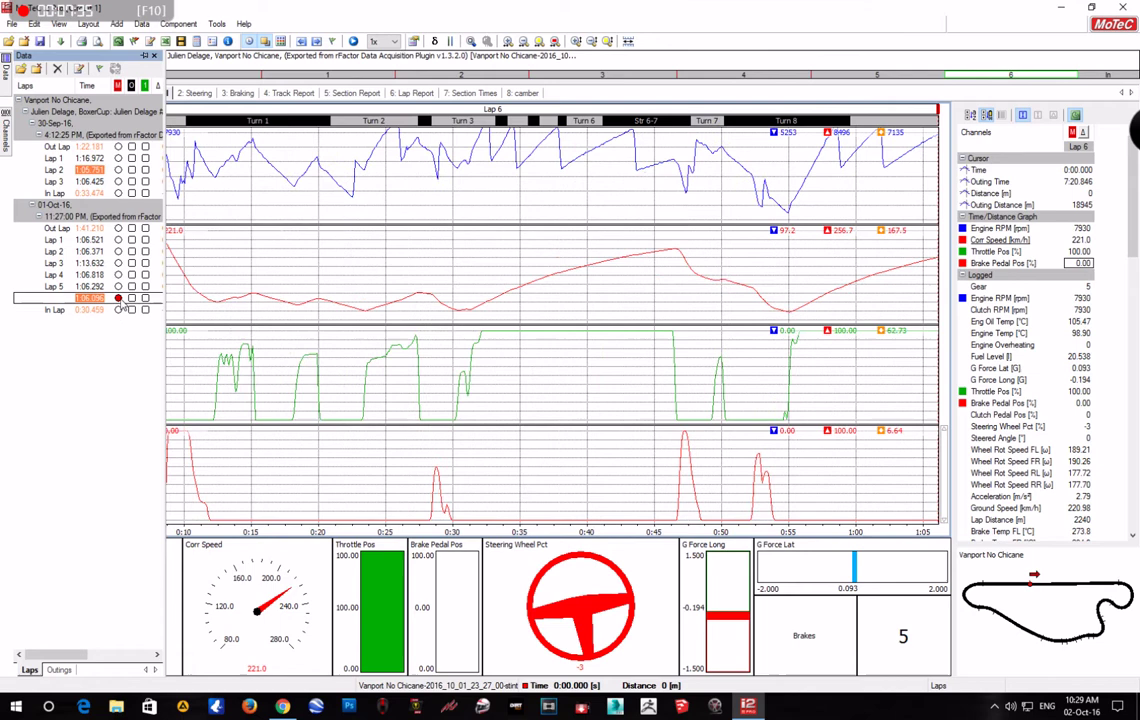
click(145, 55)
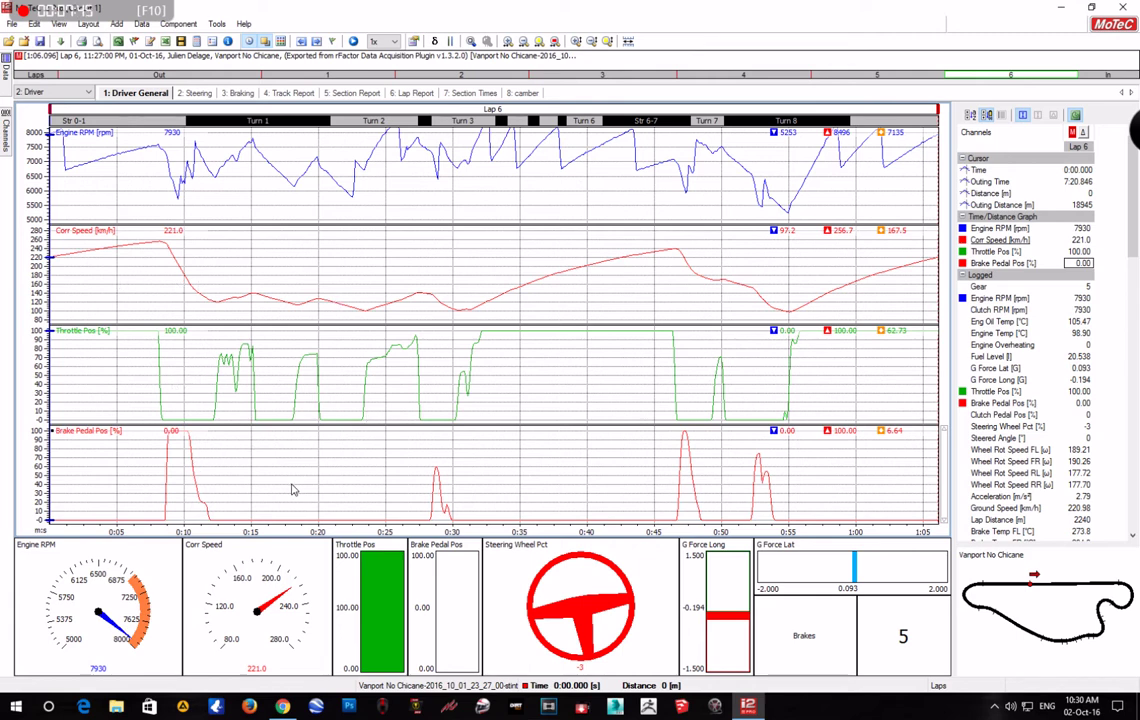
Step: View the Steering worksheet, return to Driver General and open the properties of its Time/Distance graph
click(195, 93)
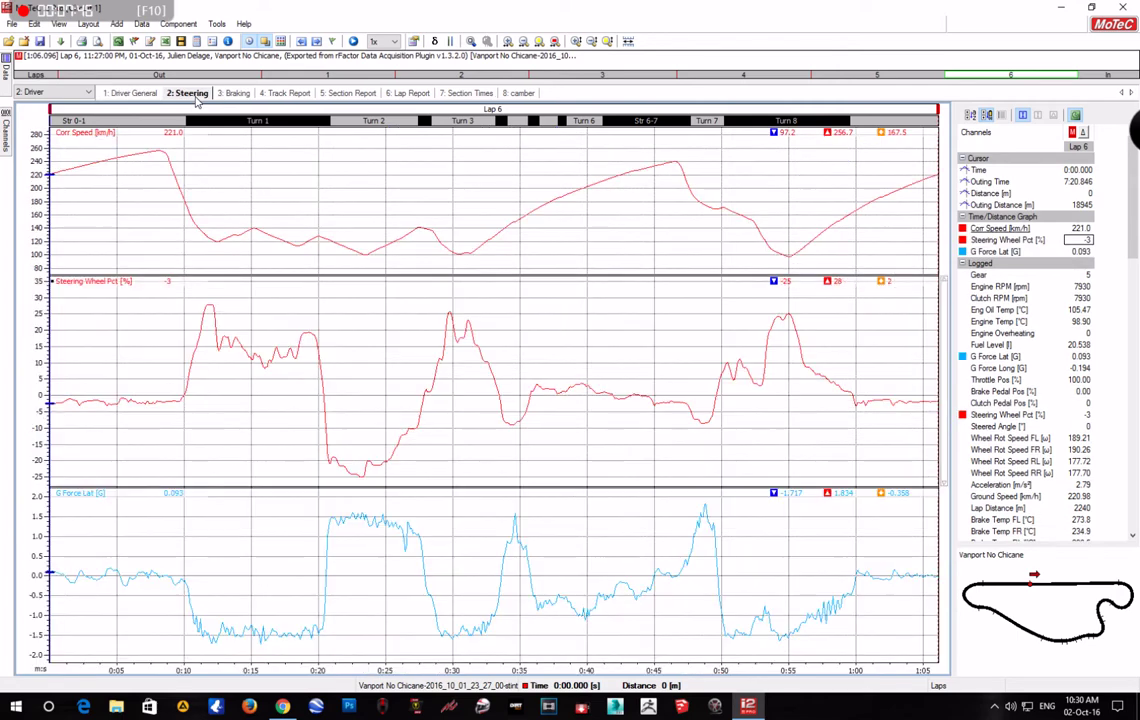
click(134, 93)
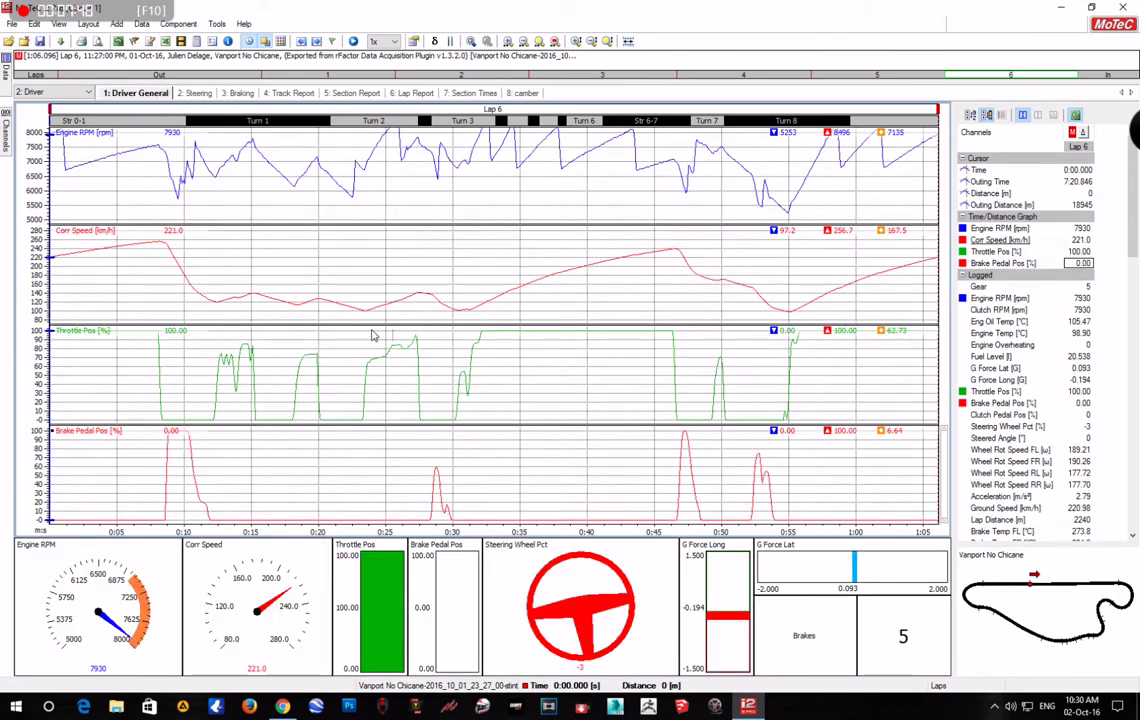
right_click(330, 255)
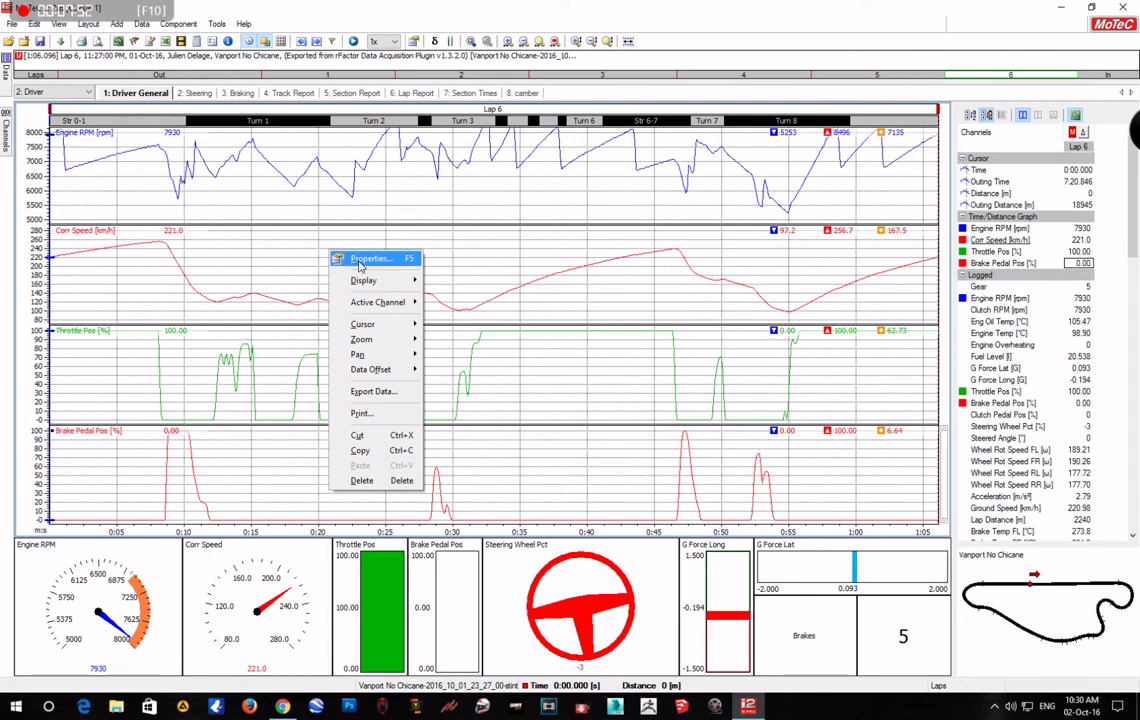
click(516, 259)
right_click(425, 291)
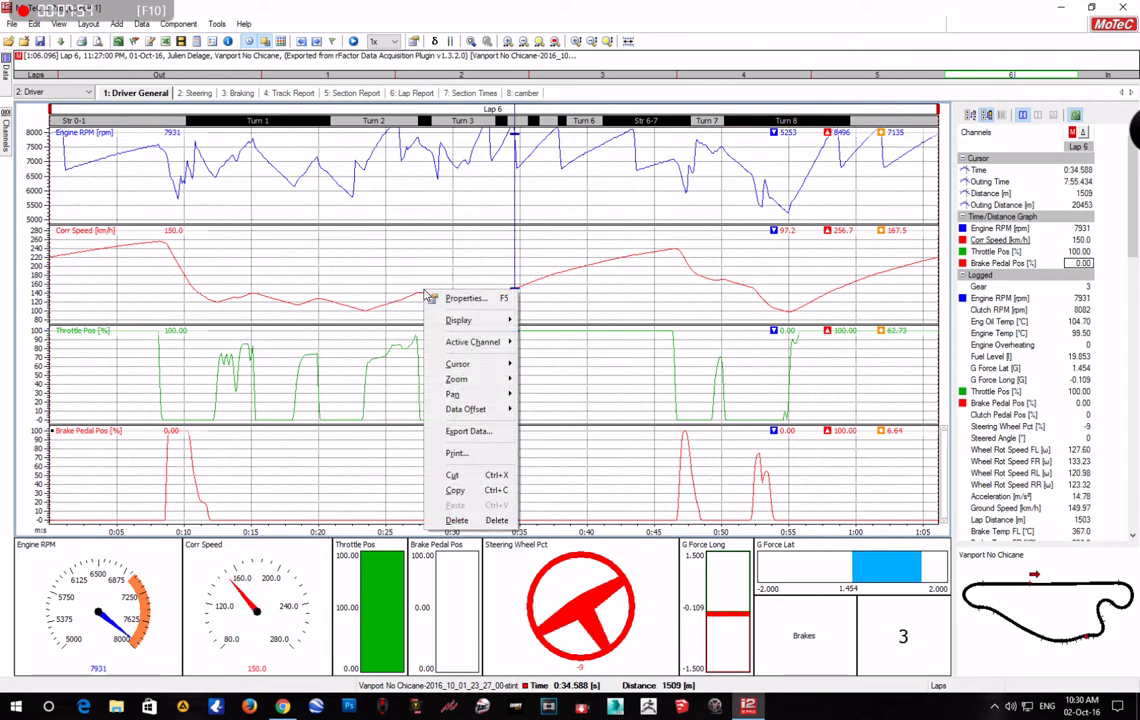
click(465, 300)
click(455, 216)
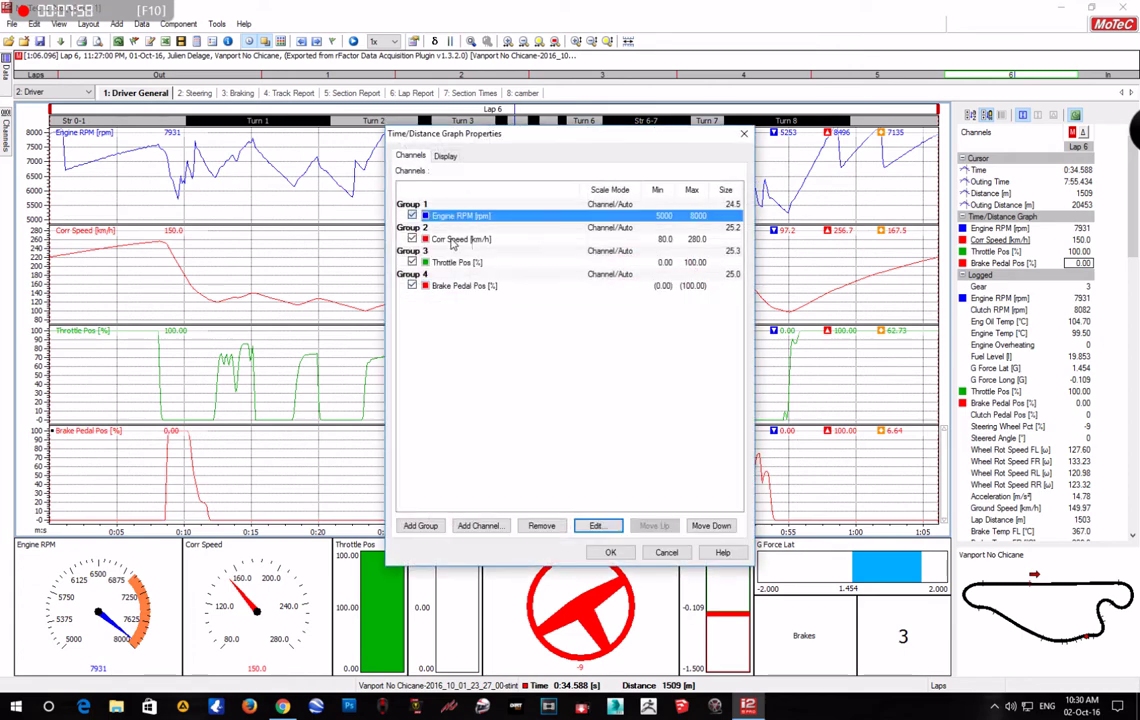
drag(474, 132, 462, 155)
Step: Remove the Brake Pedal Pos, Throttle Pos and Corr Speed channels and the emptied Group 4 from the Time/Distance graph
click(440, 313)
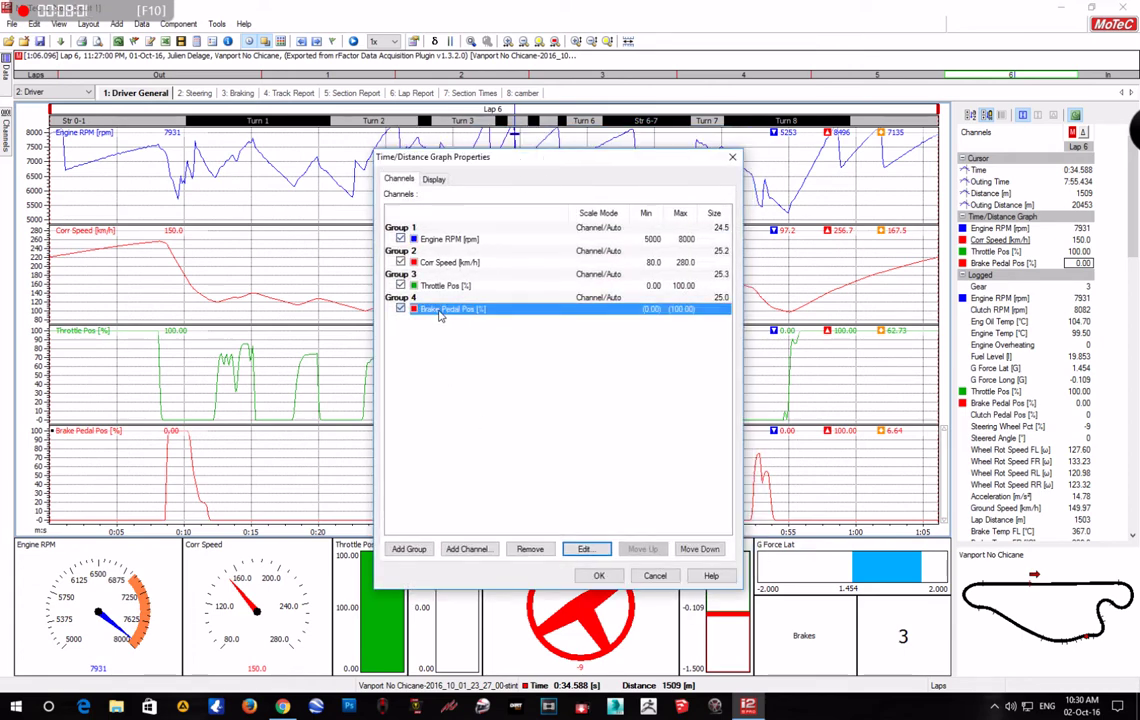
click(530, 549)
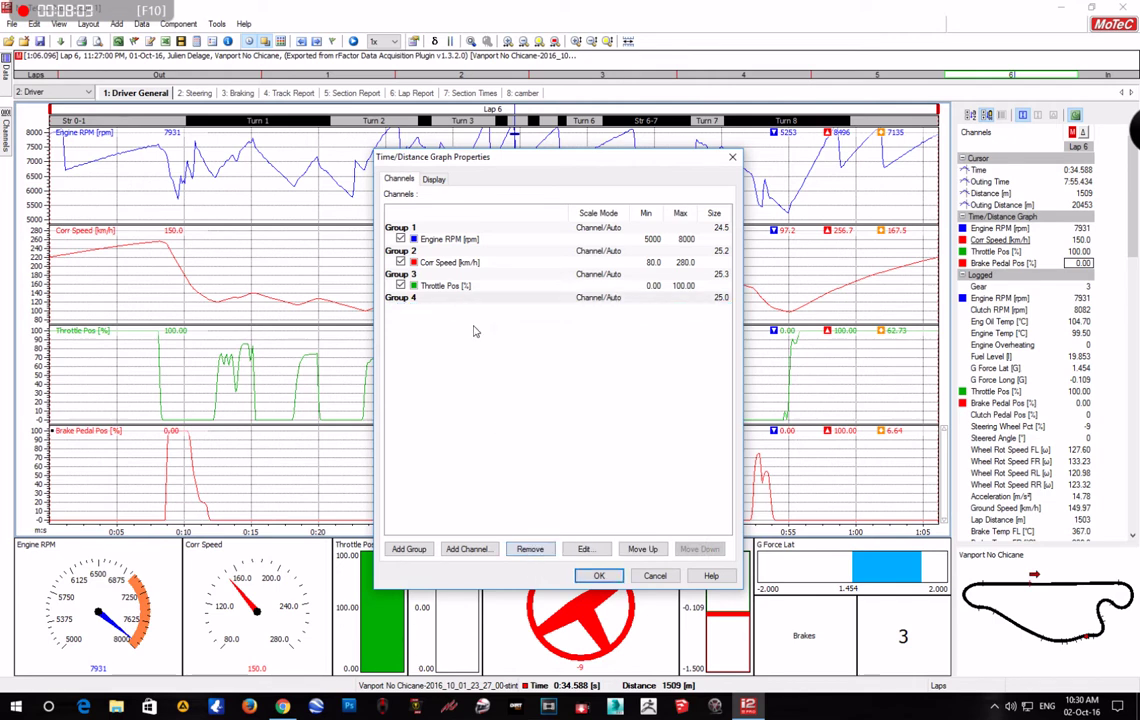
click(420, 285)
key(Delete)
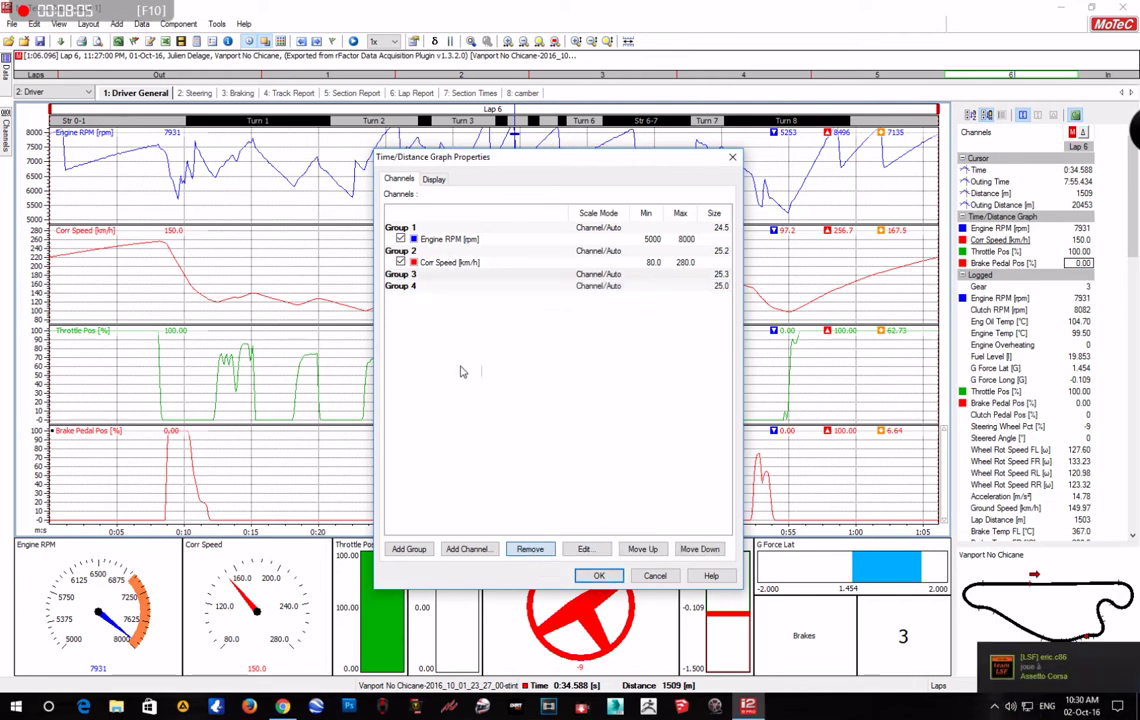
click(450, 262)
click(530, 549)
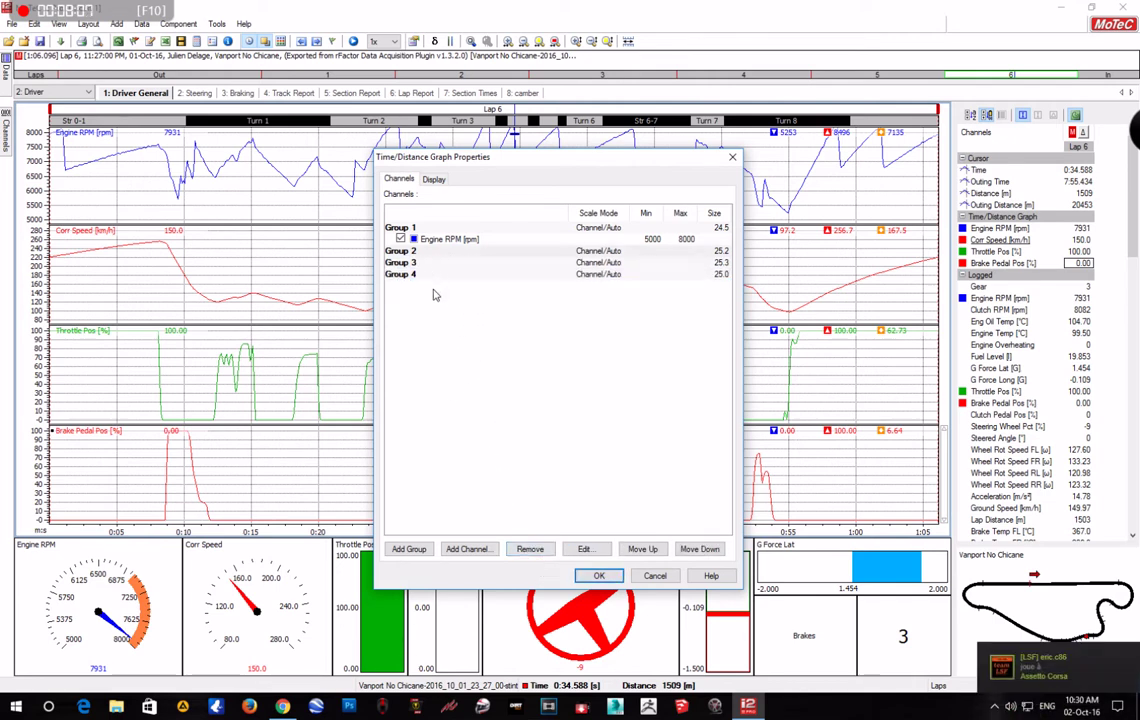
click(412, 282)
click(522, 551)
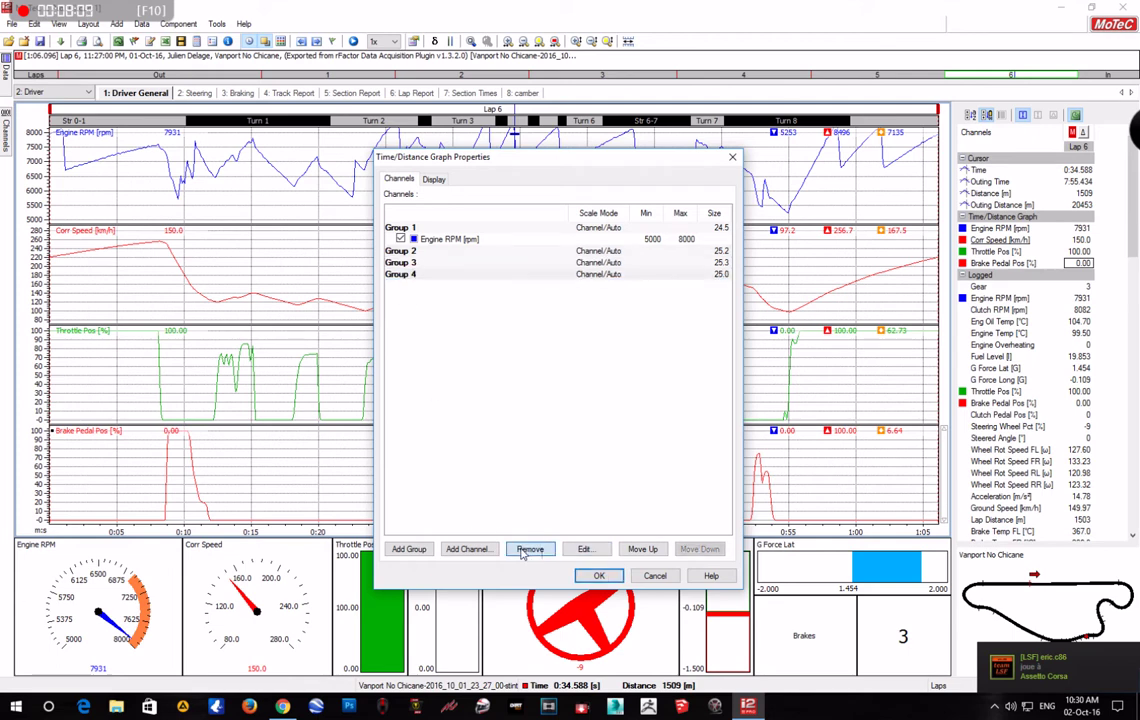